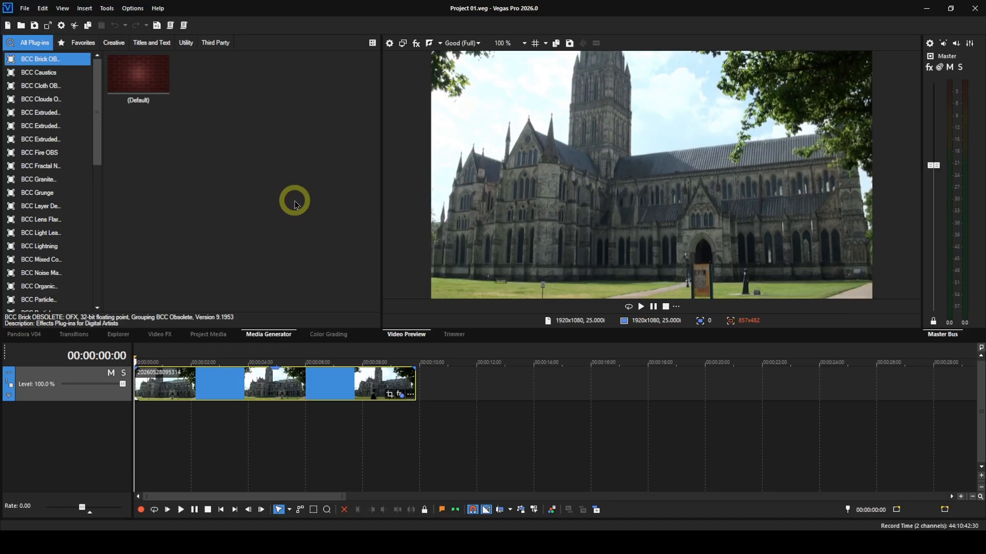
Insert a new video track above the cathedral footage track
right_click(86, 382)
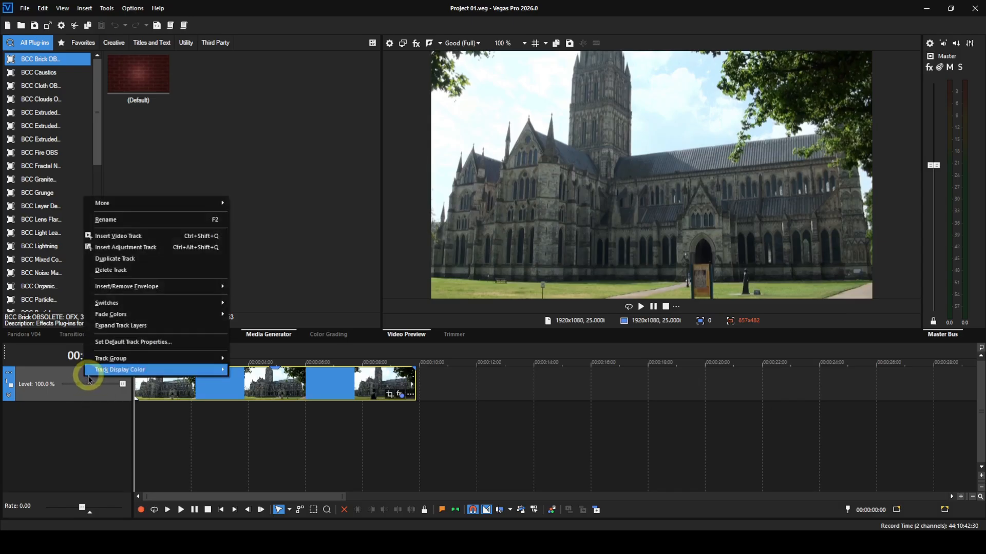
mouse_move(89, 379)
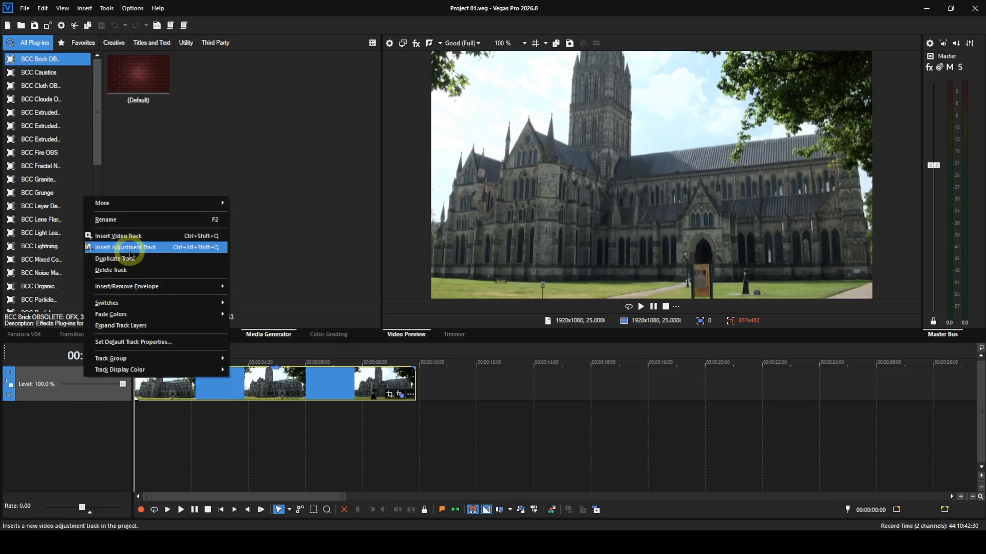
click(138, 236)
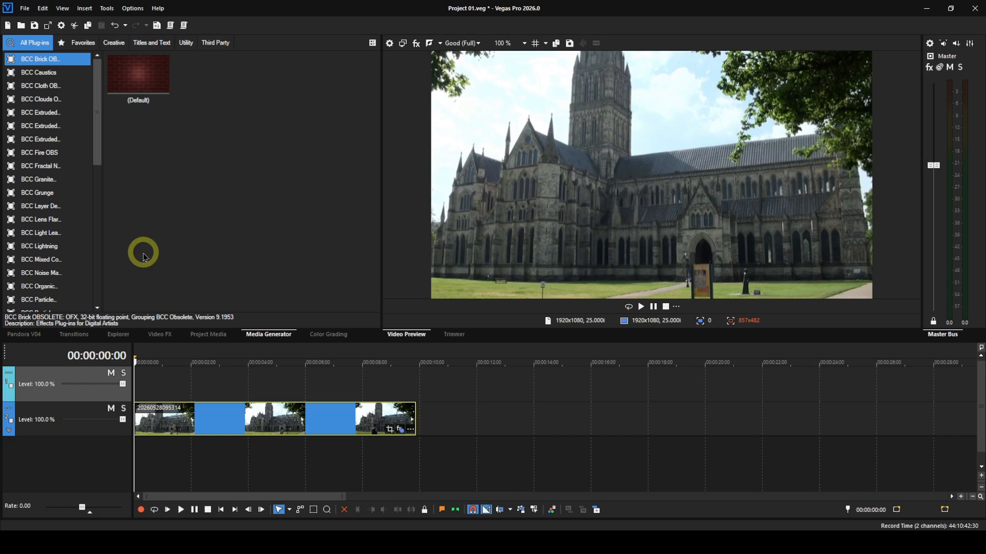
Insert an empty event on the upper video track spanning 00:00:02:20 to 00:00:08:17
drag(214, 355, 382, 362)
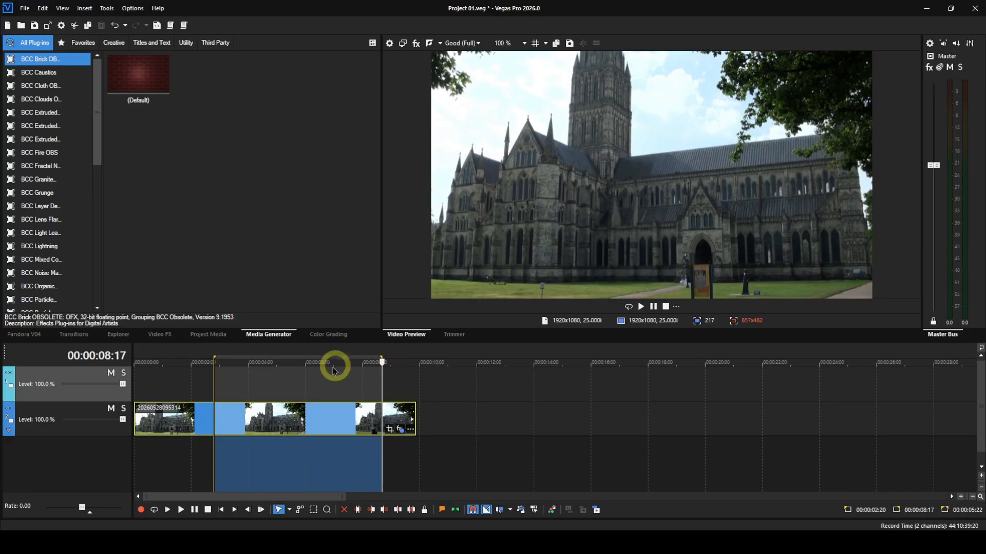
right_click(313, 382)
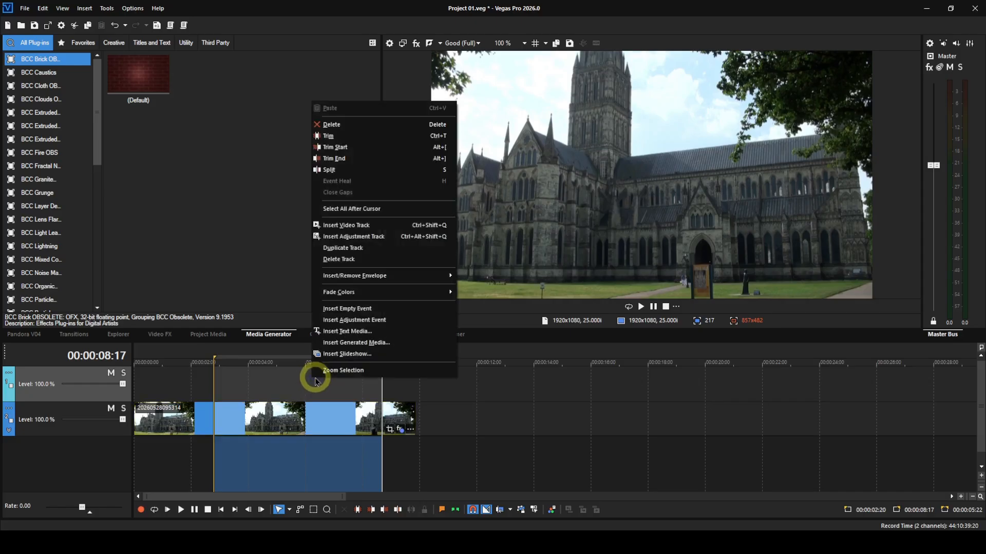
click(343, 309)
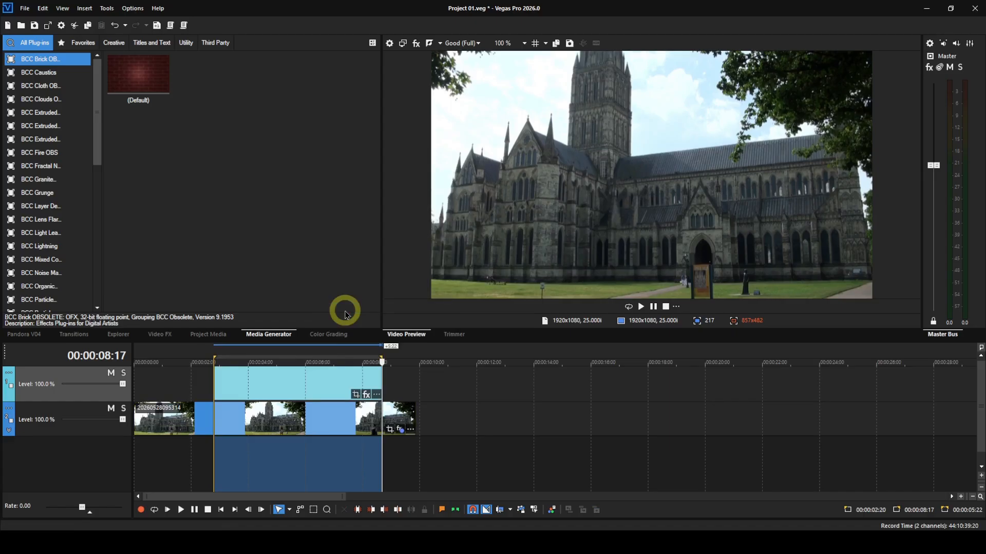
Place the cursor at the start of the empty event and add the BCC Title Studio effect to that event
click(219, 355)
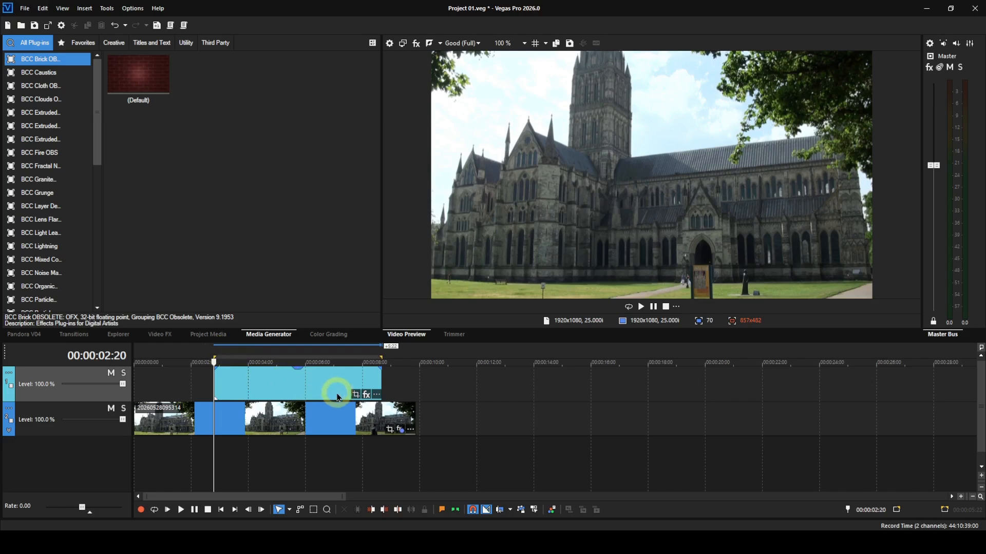
click(366, 396)
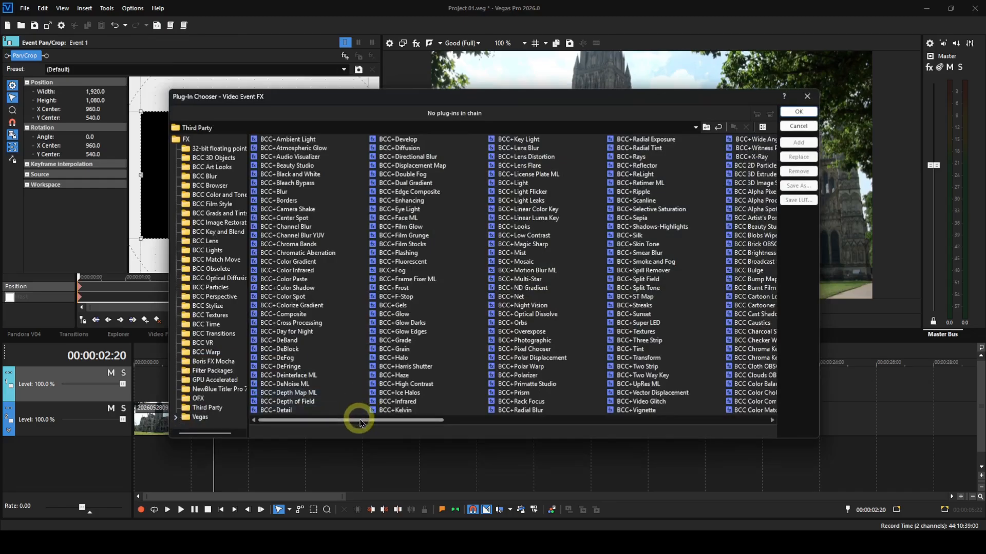
drag(358, 420, 683, 435)
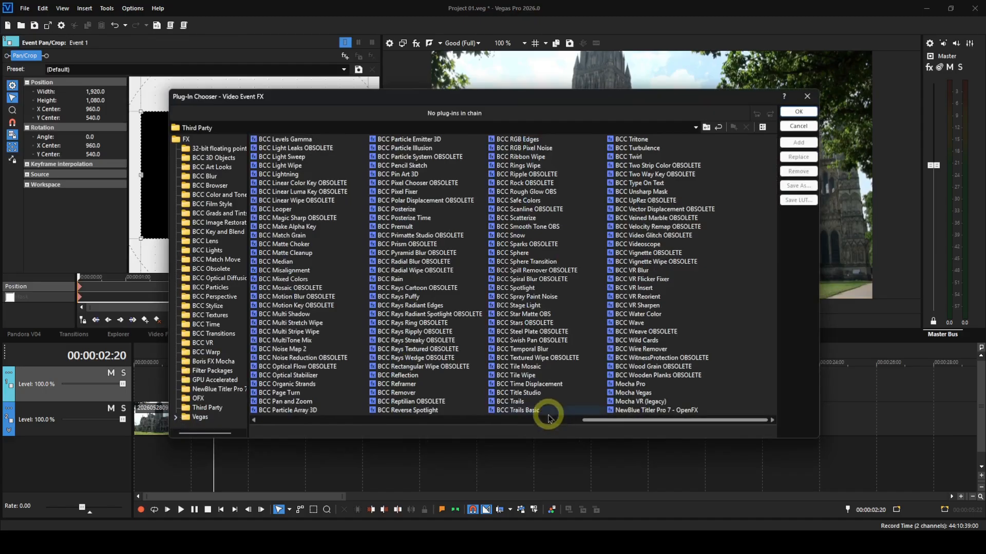
click(537, 393)
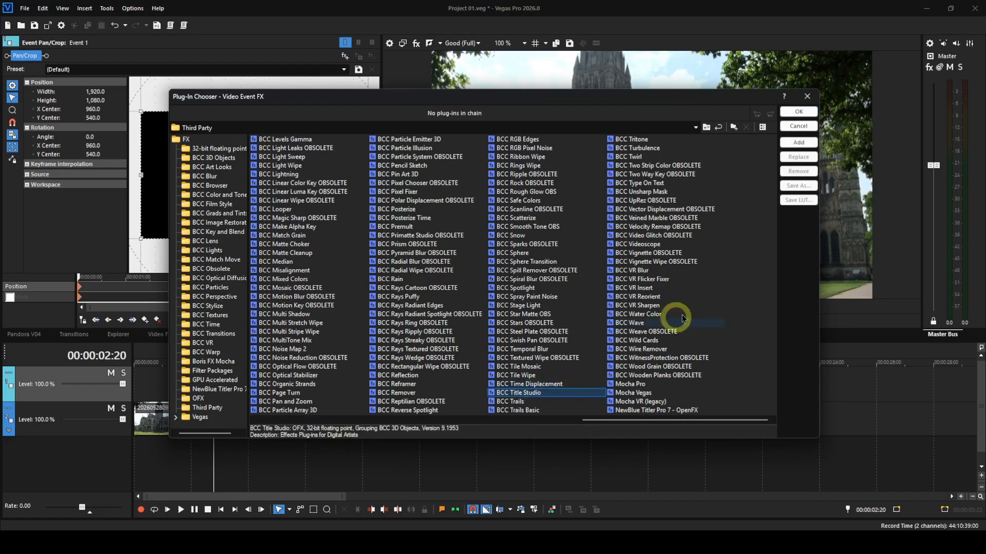
click(800, 144)
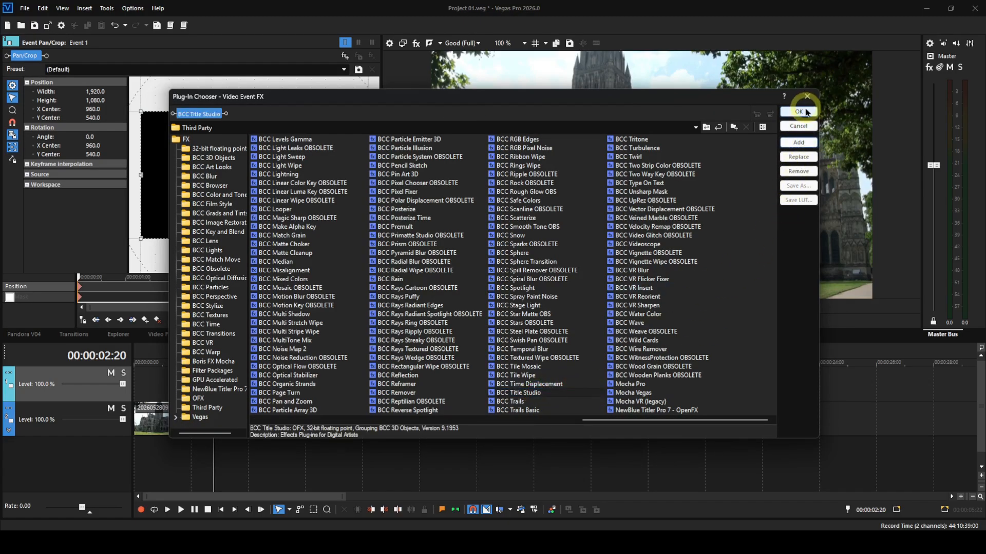
click(805, 113)
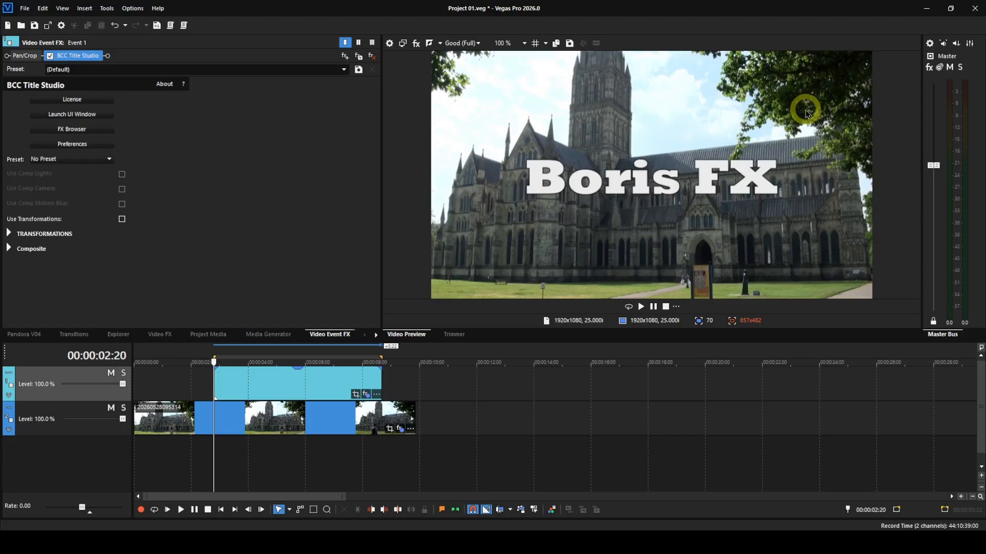
Examine the Composite settings of Title Studio, its FX Browser and Advanced Mode, and leave without applying anything
click(9, 248)
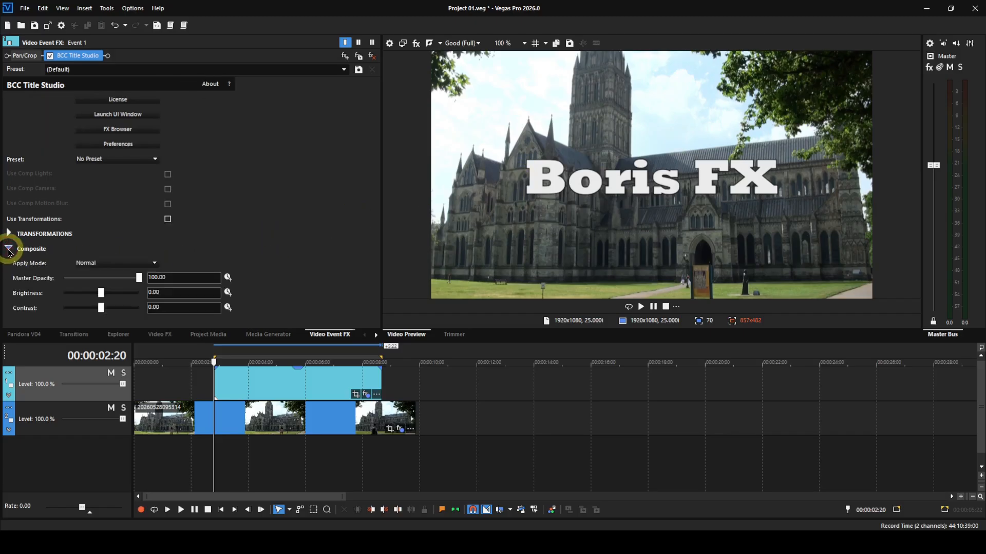
click(9, 251)
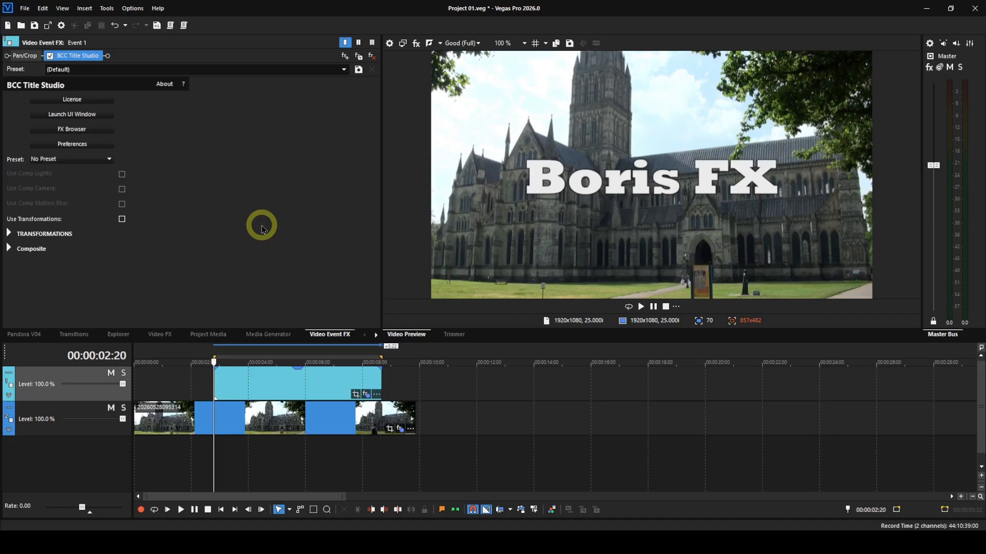
click(96, 135)
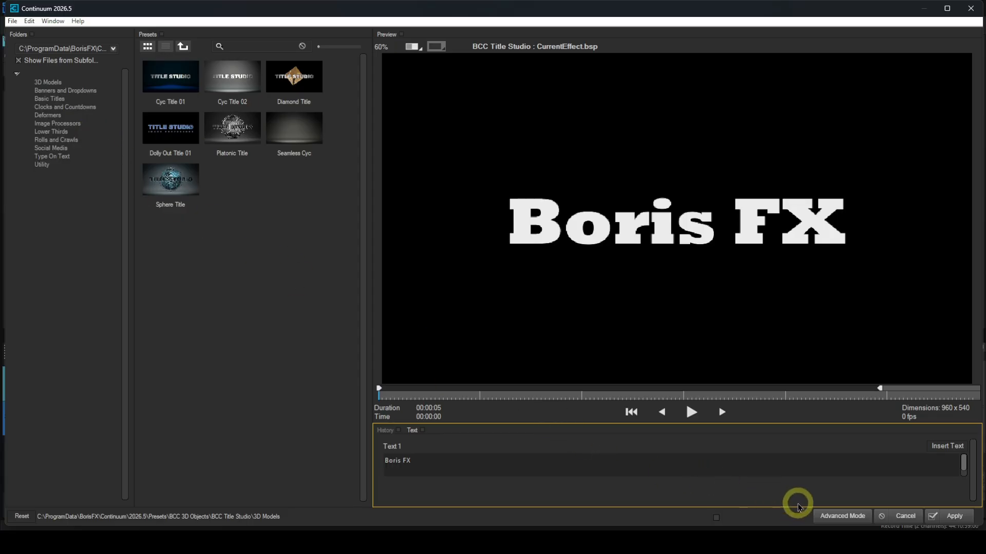
click(824, 516)
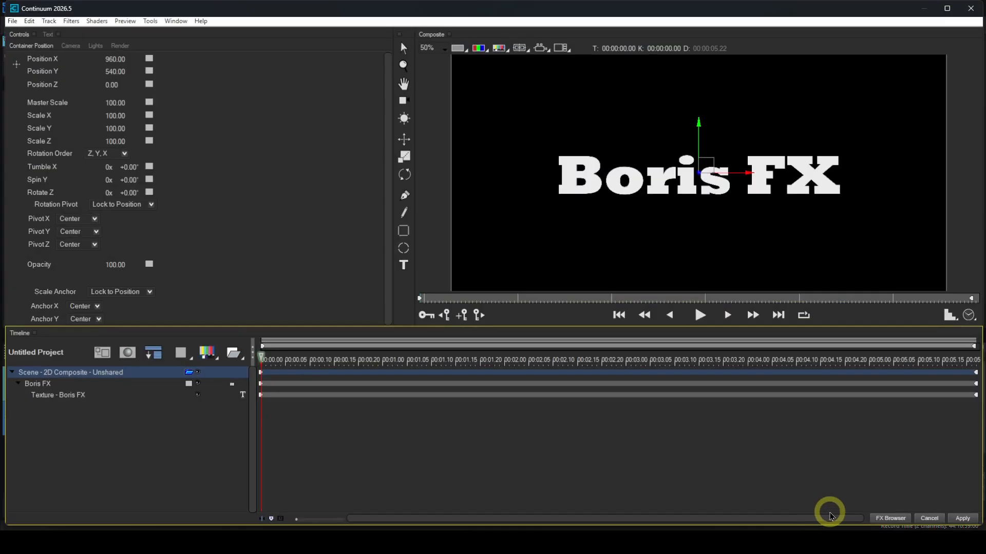
click(925, 517)
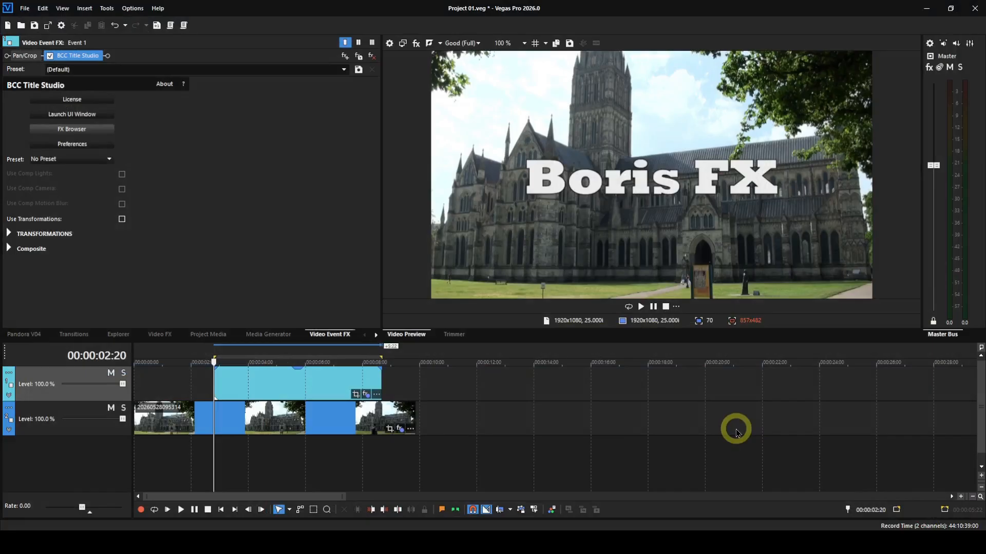
Replace the empty event on the upper track with an adjustment event spanning 00:00:02:04 to 00:00:08:18
click(302, 385)
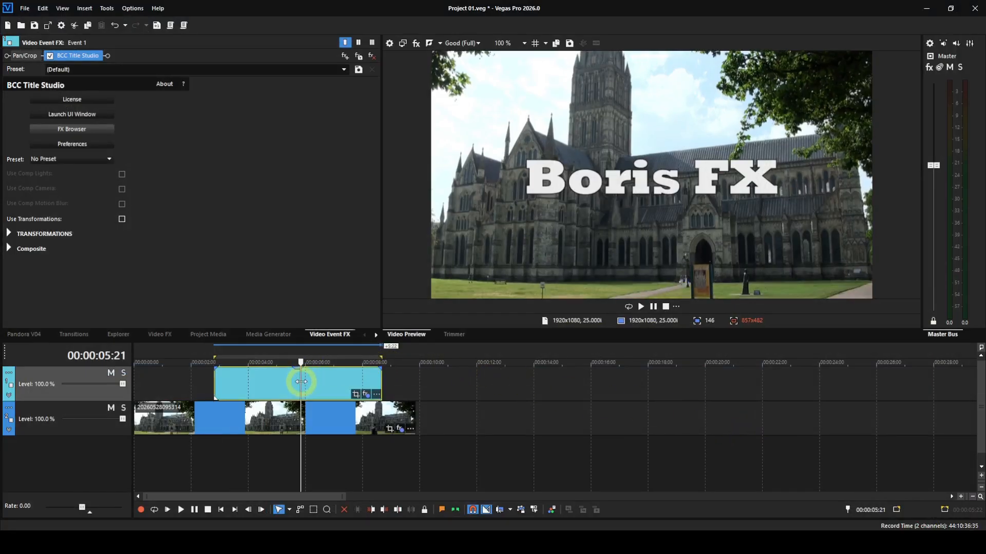
key(Delete)
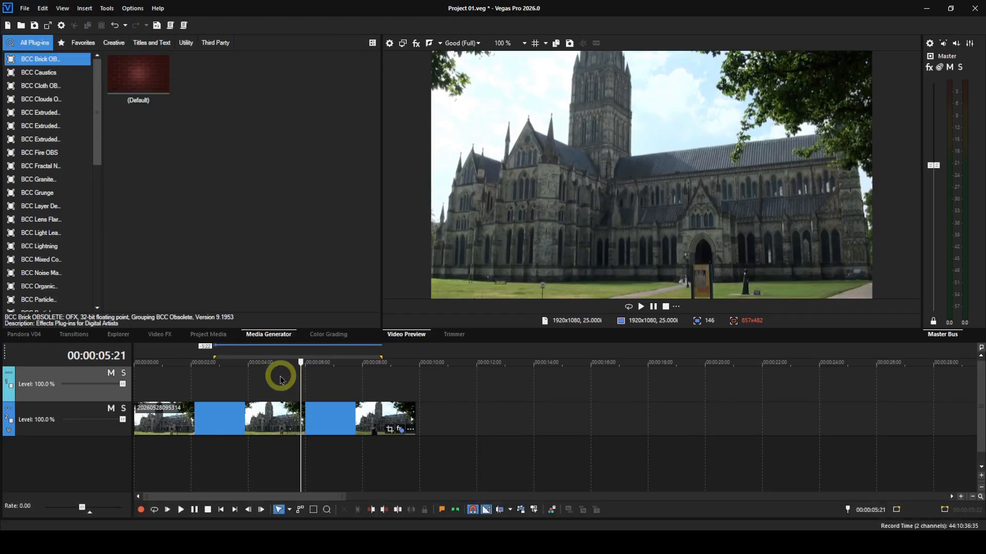
drag(195, 352, 382, 360)
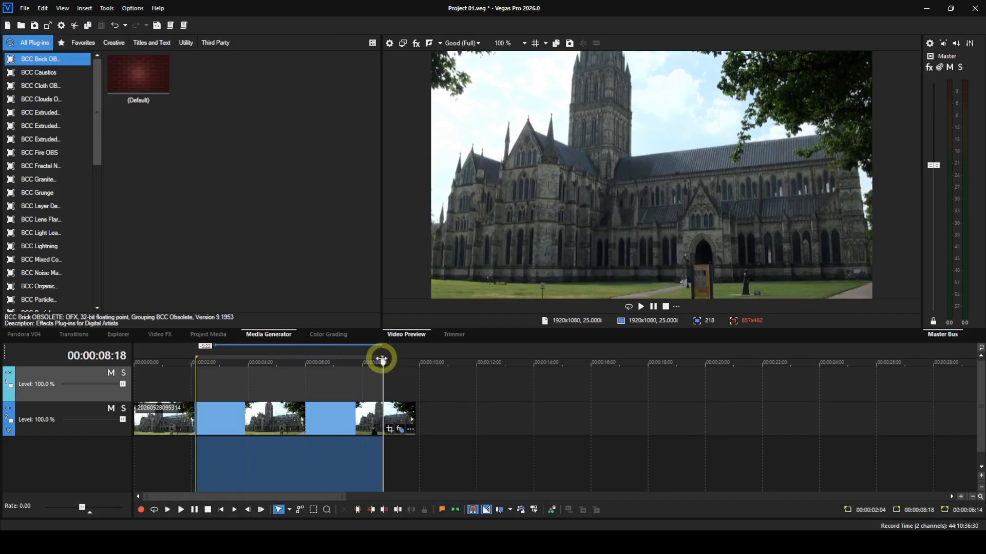
right_click(290, 388)
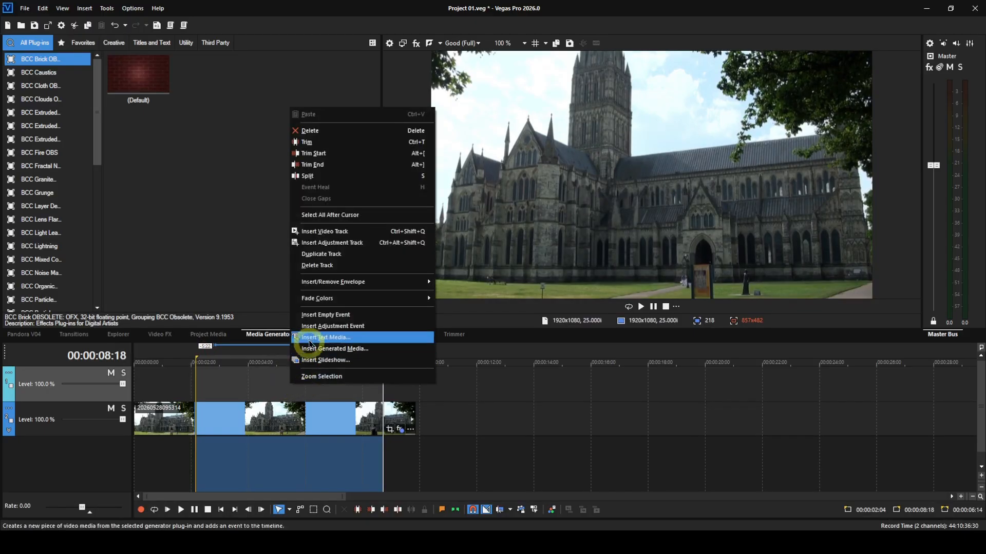
click(313, 326)
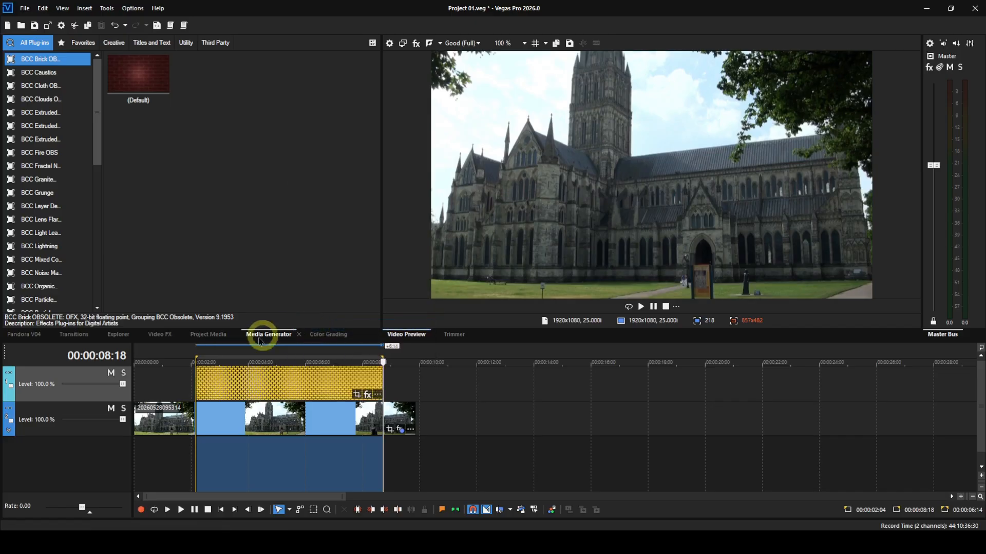
Place the cursor at the start of the adjustment event and add the BCC Title Studio effect to that event
click(200, 353)
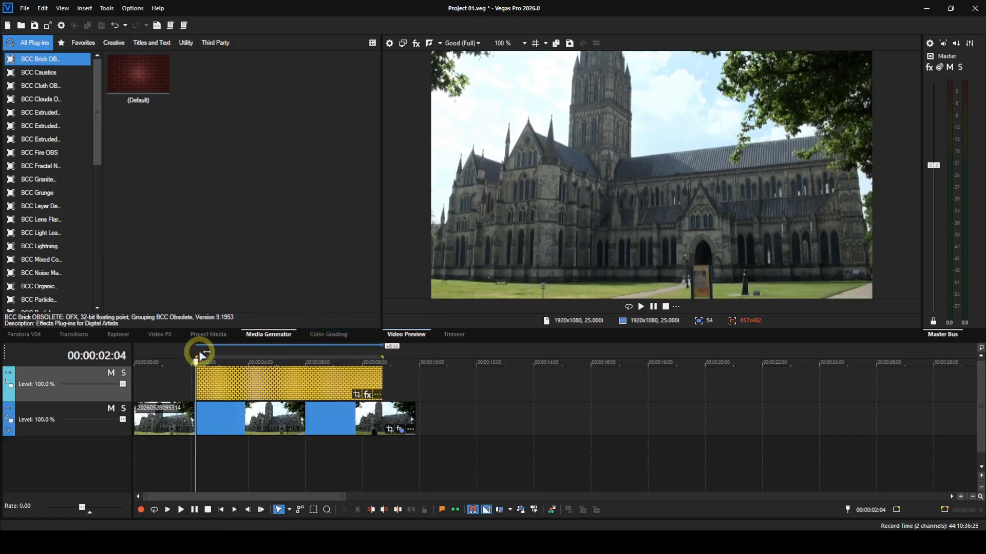
click(367, 396)
drag(392, 425, 769, 445)
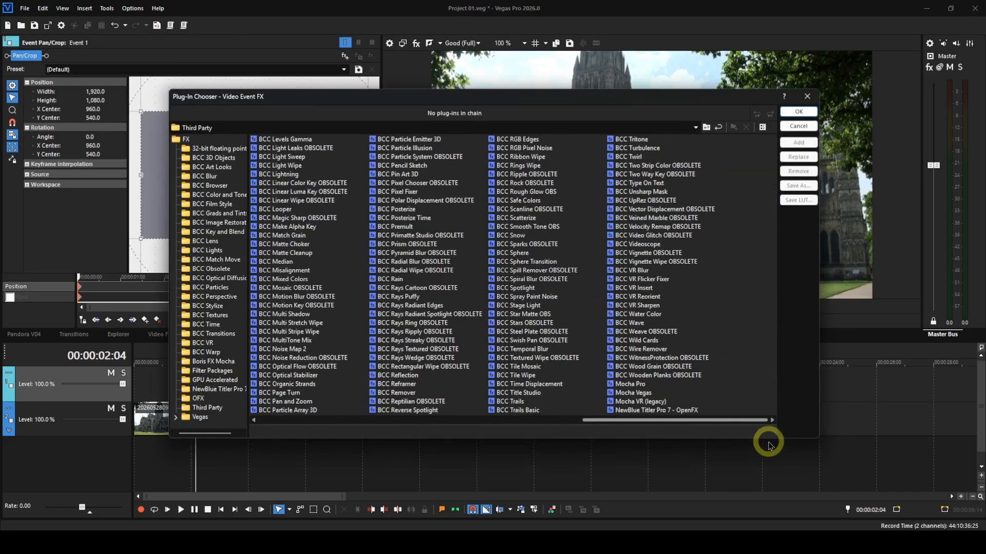
click(524, 394)
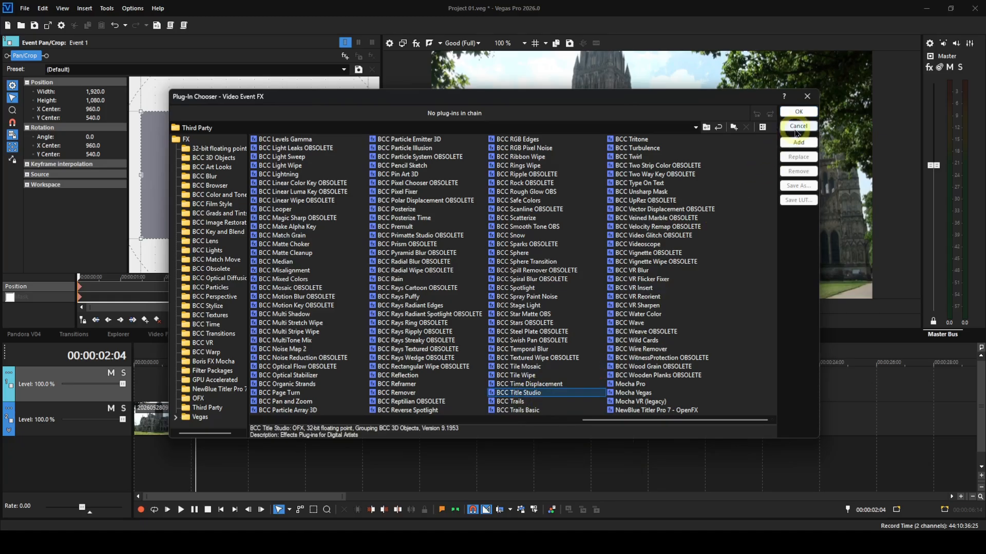
click(799, 142)
click(803, 114)
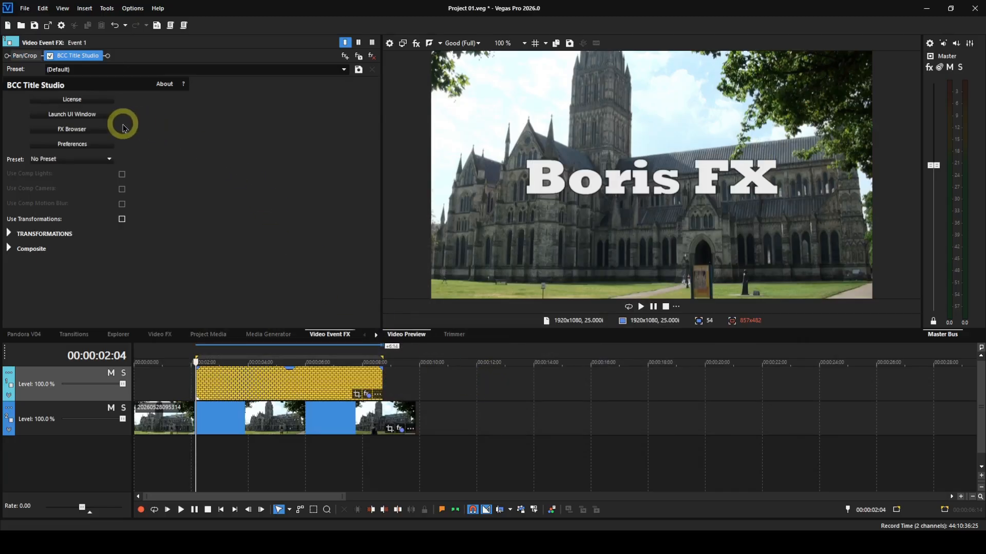
Check how the adjustment event's title previews in the FX Browser, cancel out, and review the effect's Composite settings
click(101, 133)
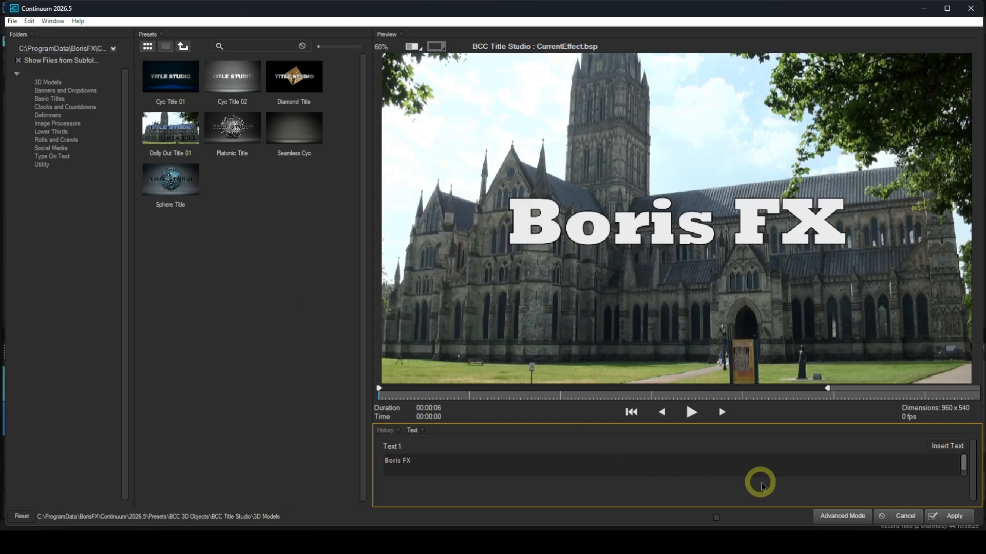
click(905, 516)
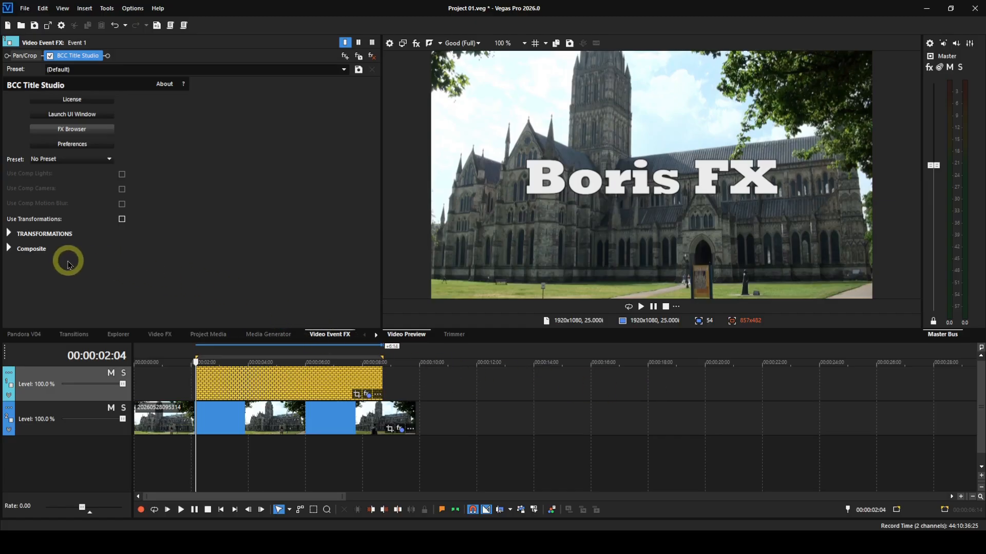
click(9, 249)
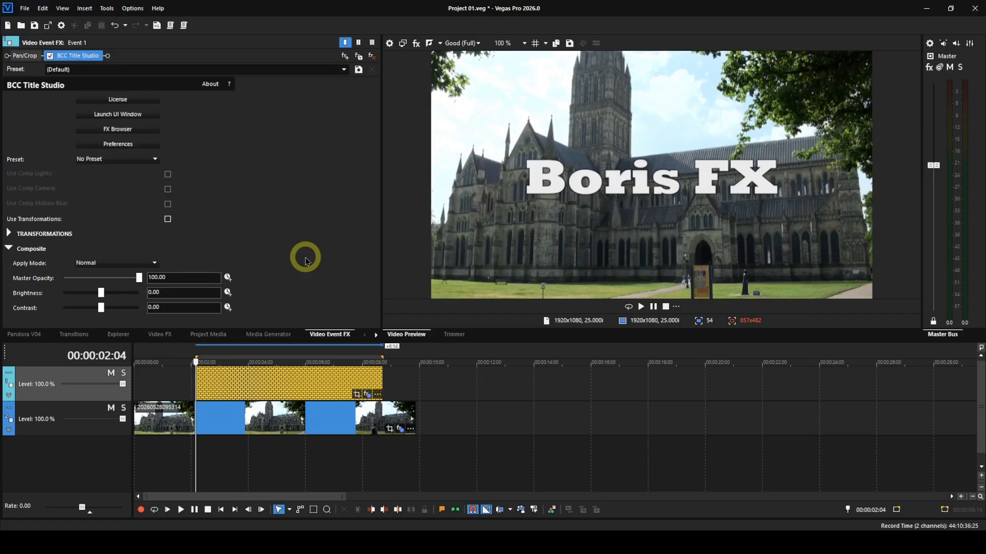
click(10, 249)
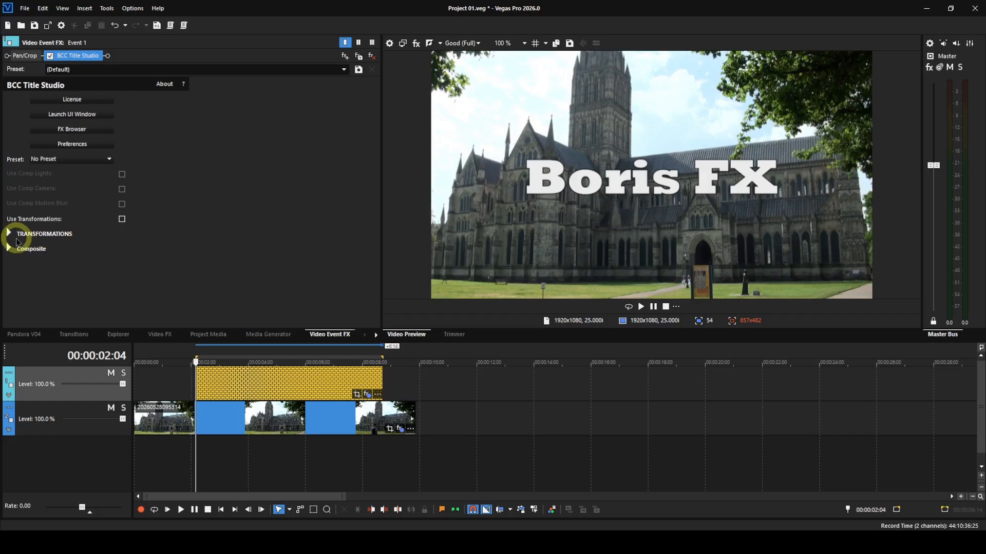
Enable Use Transformations for the Title Studio effect on the adjustment event
click(10, 236)
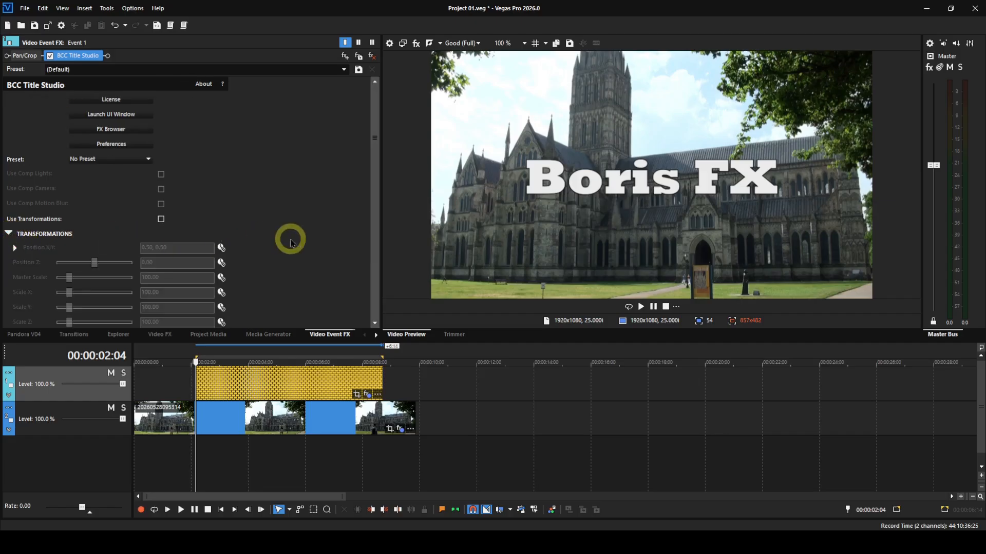
scroll(290, 244, down, 3)
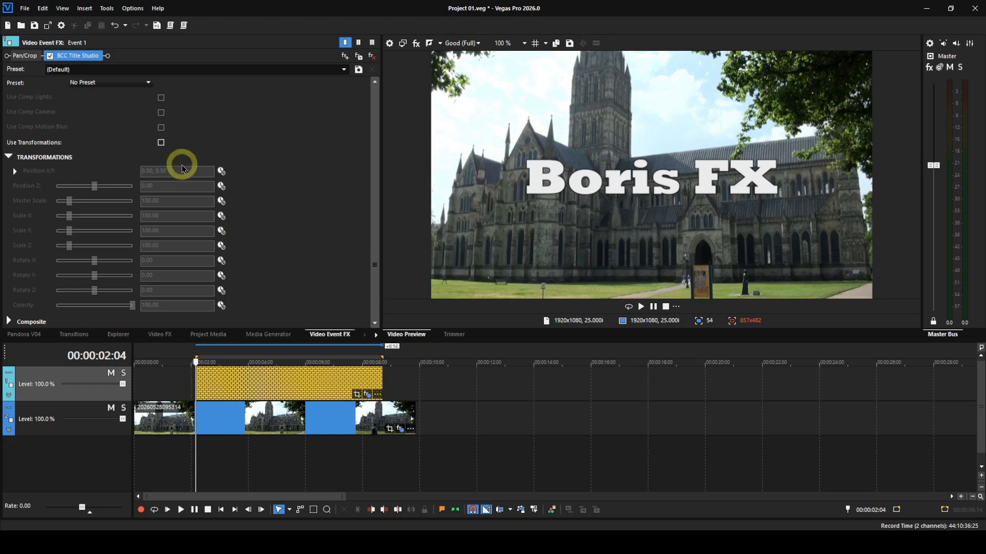
click(162, 143)
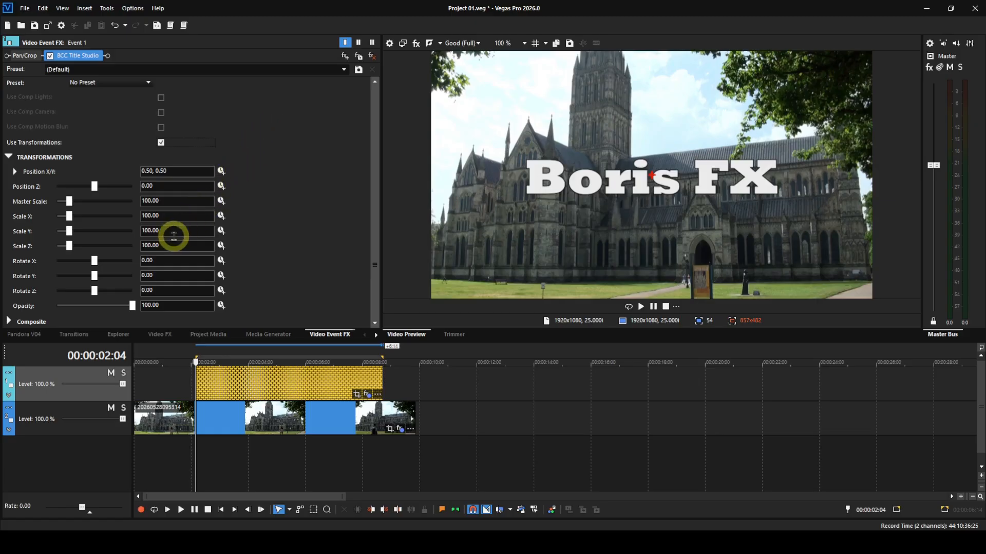
Try a Position Z of 1.94 on the title and reset it to 0.00
mouse_move(94, 186)
mouse_down()
mouse_move(115, 188)
mouse_move(72, 192)
mouse_move(109, 191)
mouse_up()
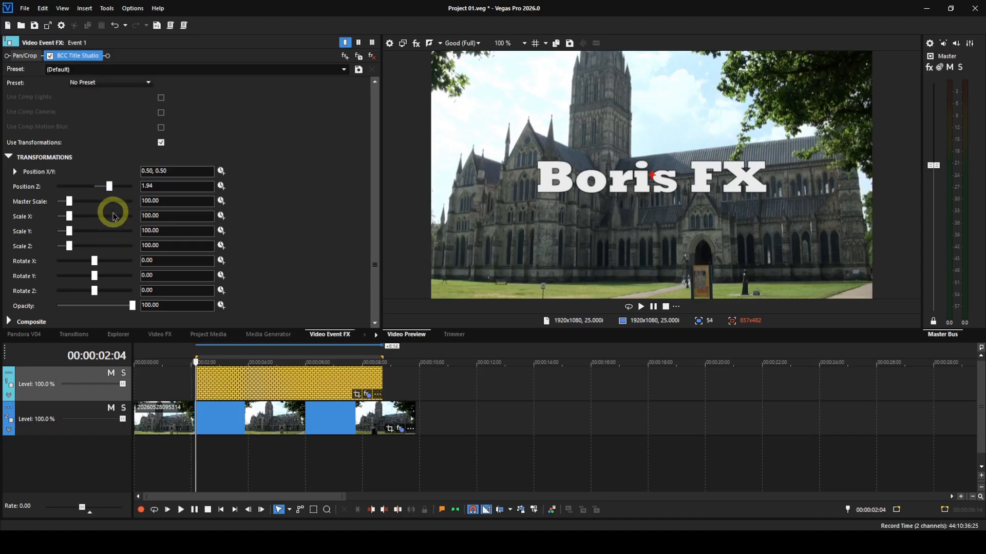
double_click(110, 186)
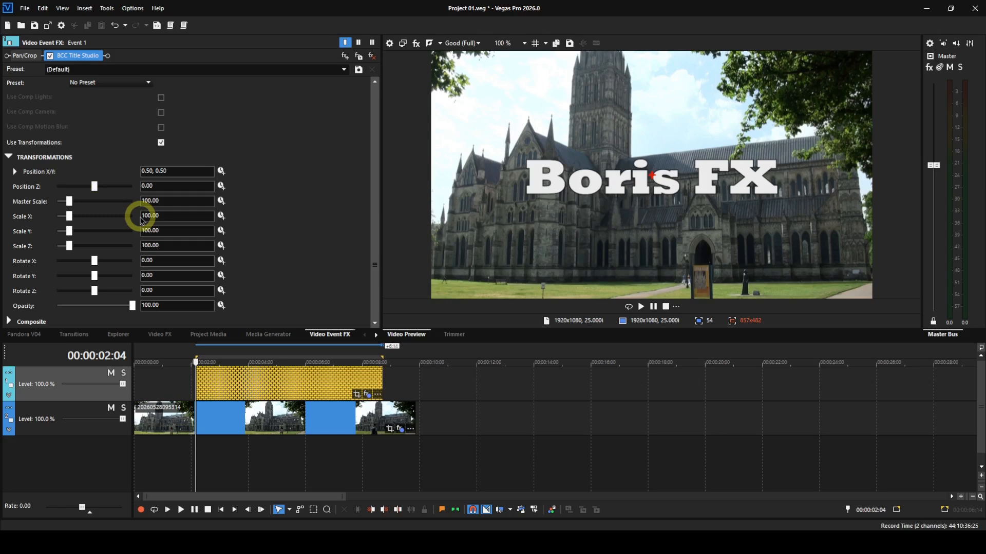
Move the title lower and slightly left in the video preview, to about 0.48, 0.37, and check the effect's list of presets
drag(643, 183, 646, 209)
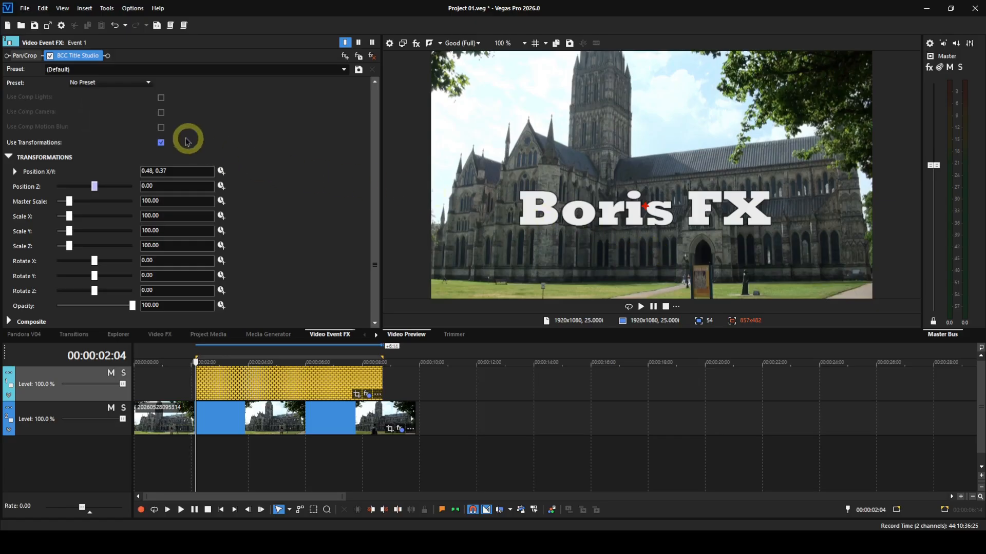
click(148, 84)
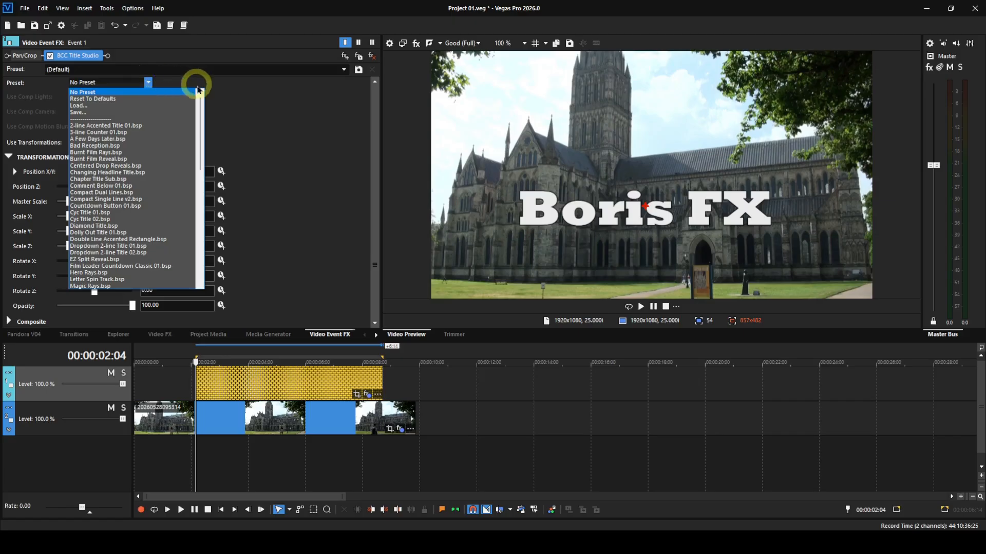
click(268, 122)
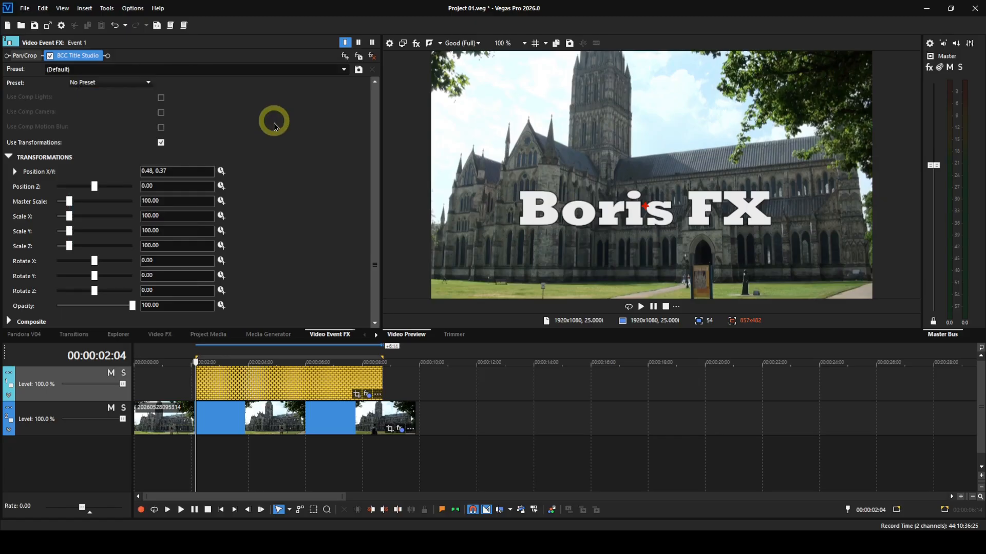
Open the Title Studio effect in the FX Browser and replace the title text with "Salisbury Cathedral"
scroll(283, 143, up, 3)
scroll(296, 156, up, 1)
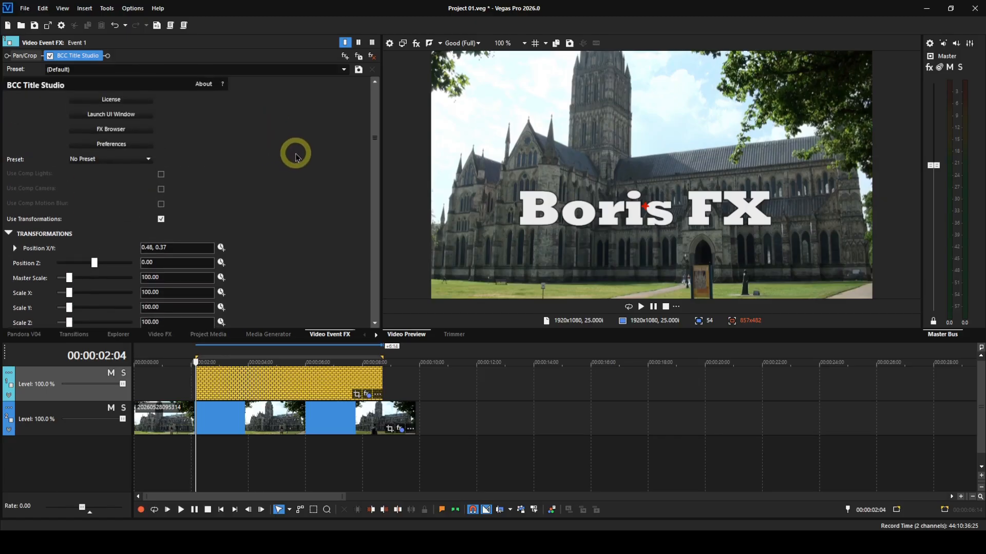
click(106, 131)
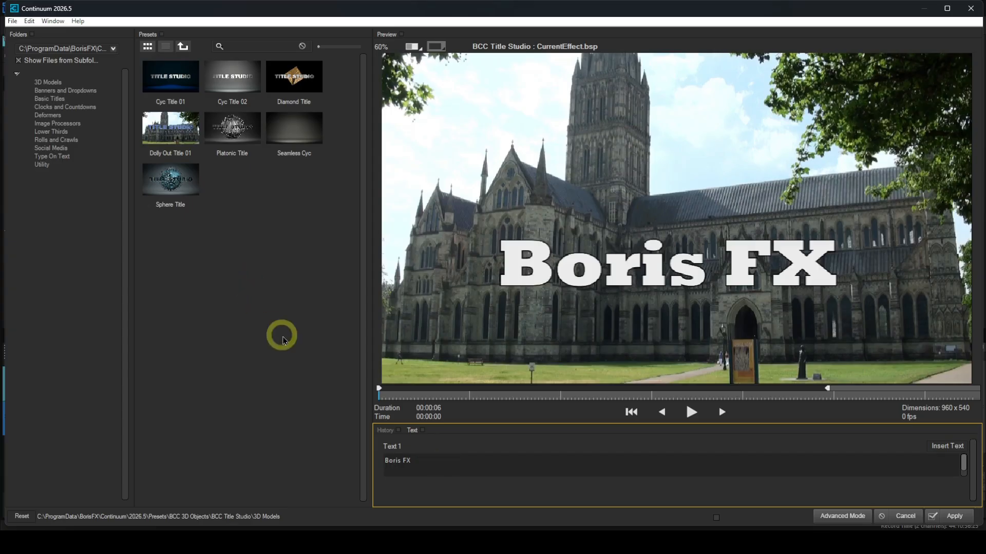
drag(414, 460, 375, 457)
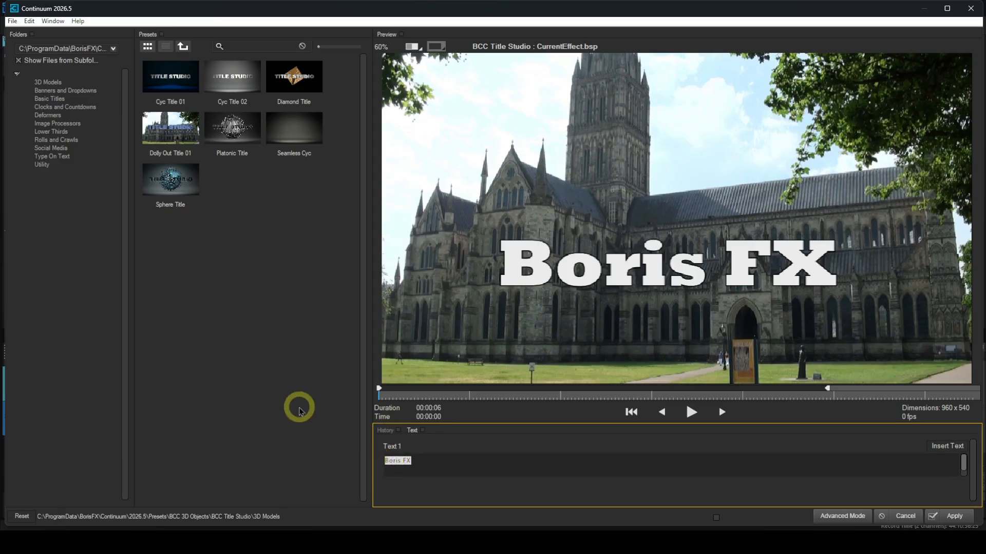
text(Sa)
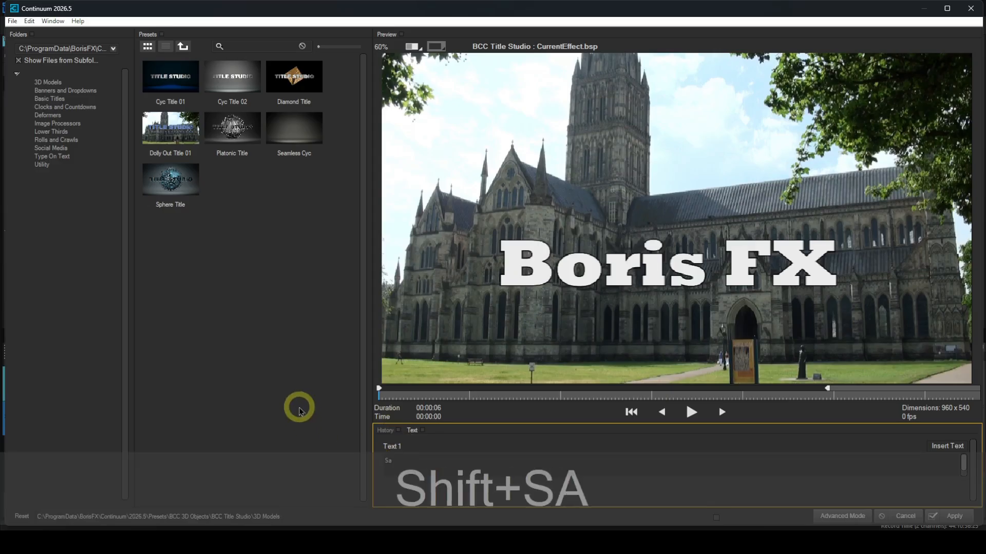
text(lisb)
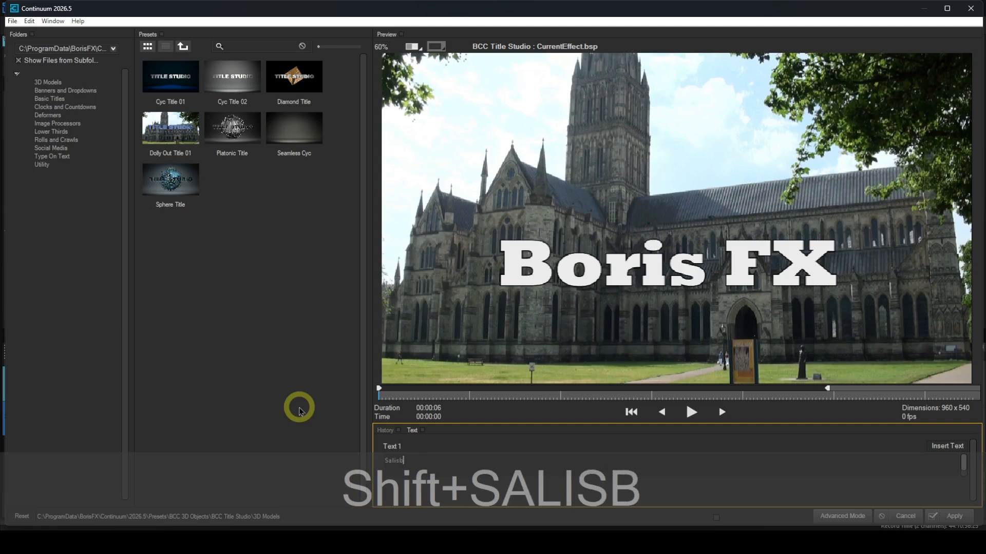
text(ury Cathedral)
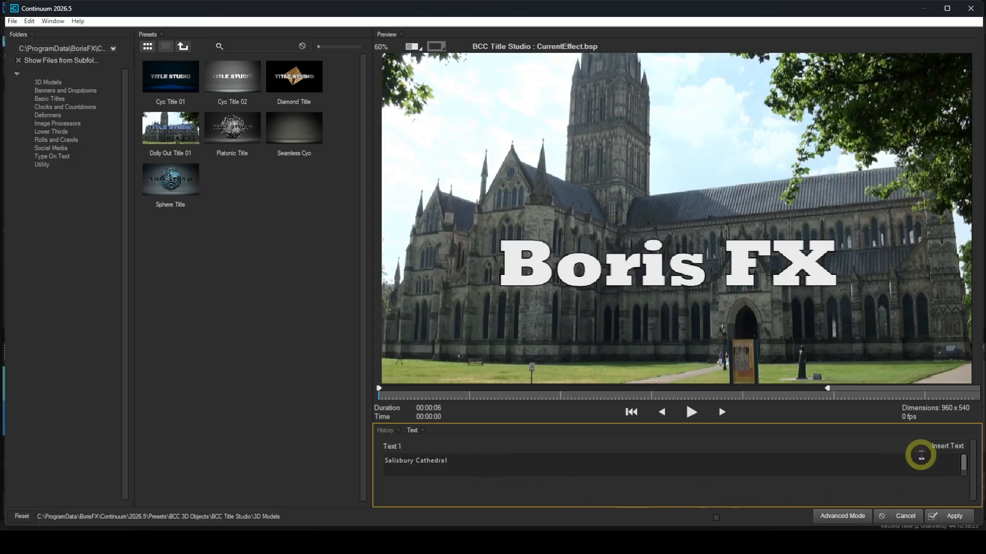
click(939, 449)
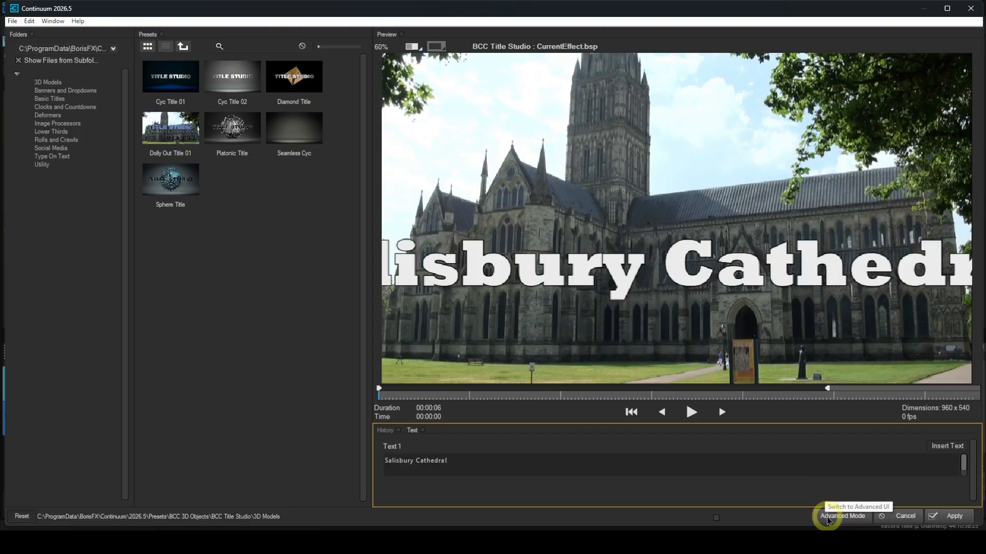
Switch to Advanced Mode and set the font size of all the text on the Salisbury Cathed track to 35
click(825, 518)
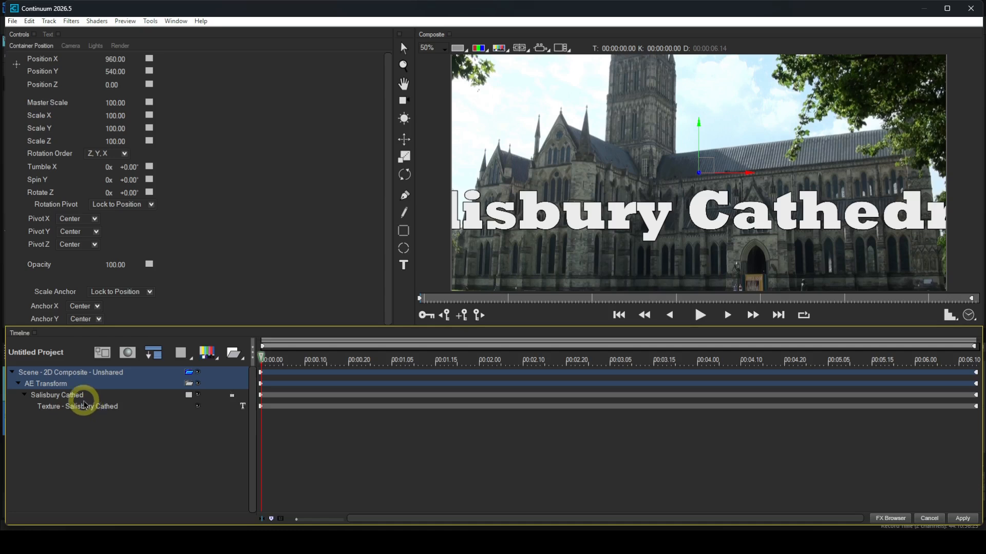
click(76, 398)
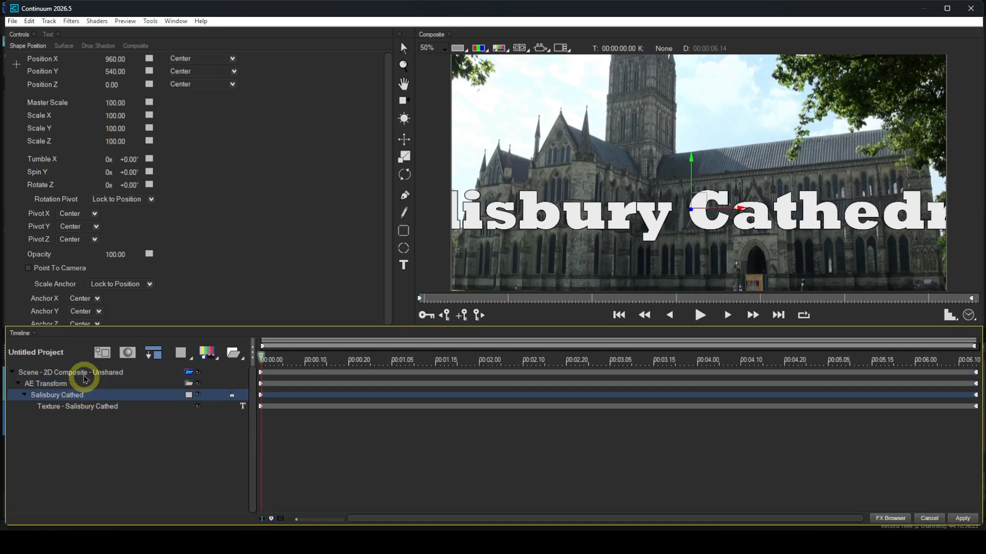
click(48, 35)
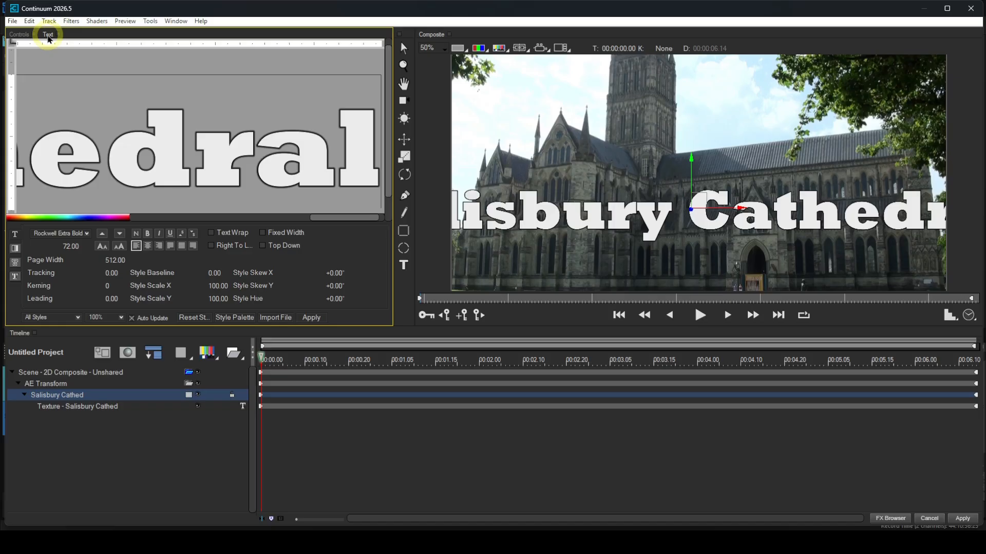
click(81, 104)
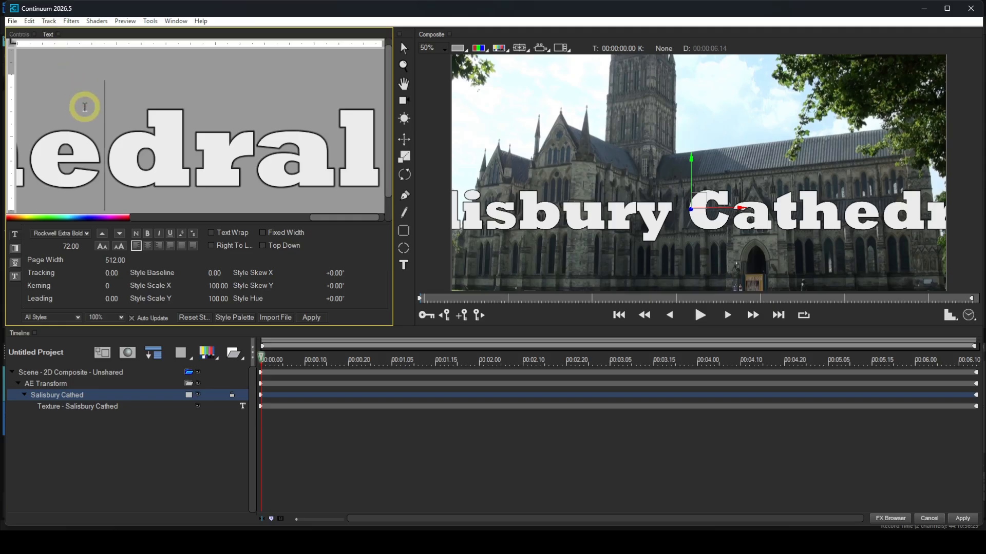
key(ctrl+a)
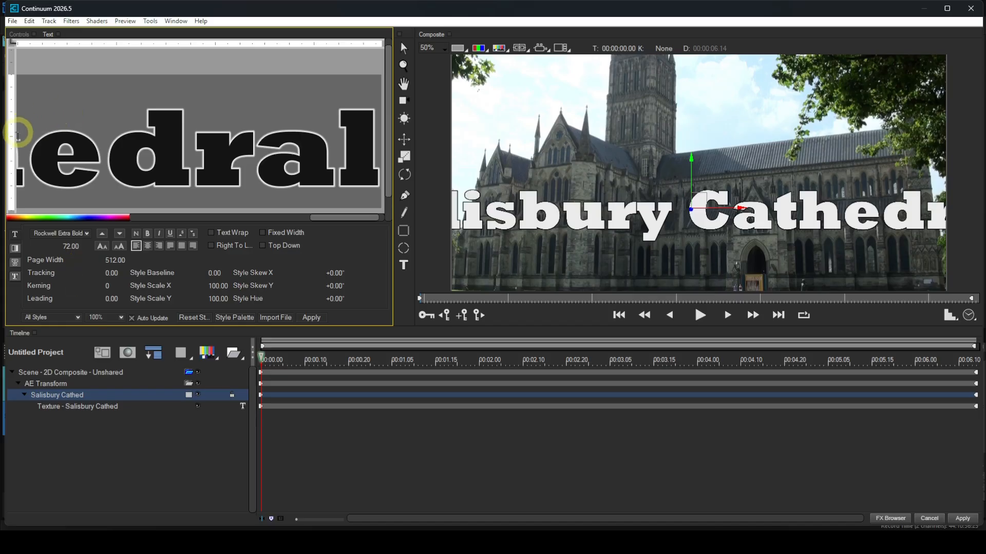
click(76, 246)
drag(85, 247, 60, 240)
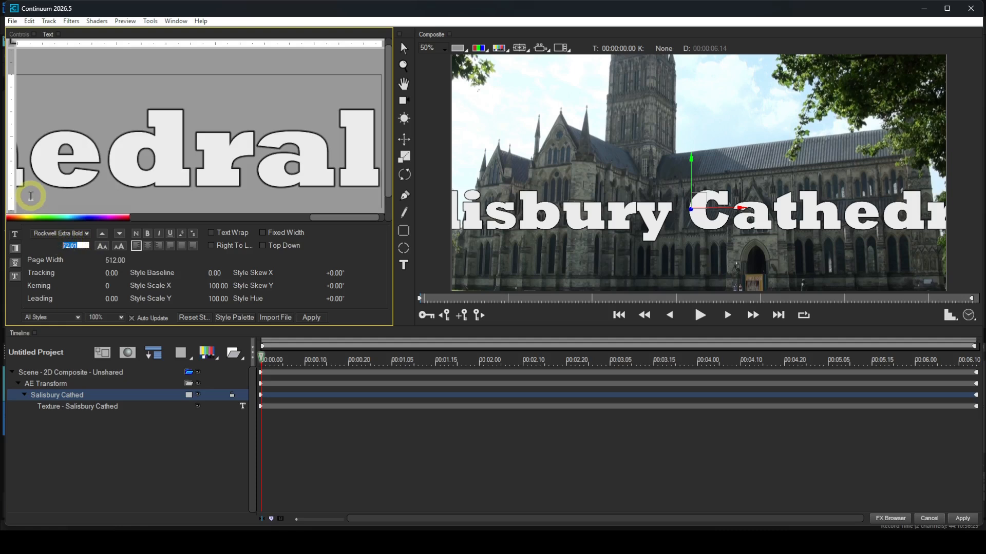
text(35)
key(Return)
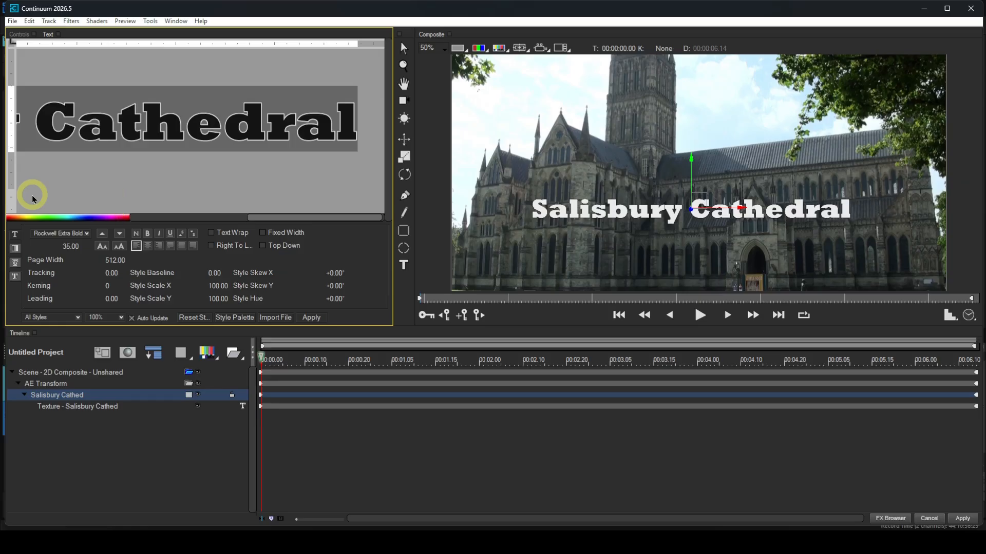
Check the available fonts and set the title text's Style Color to dark green, RGB 17, 123, 22
click(87, 234)
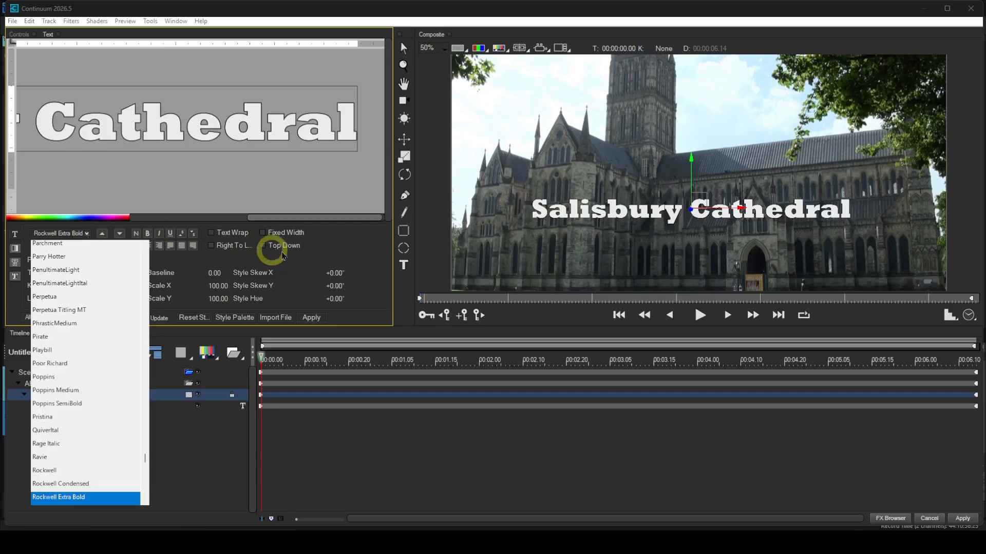
click(330, 260)
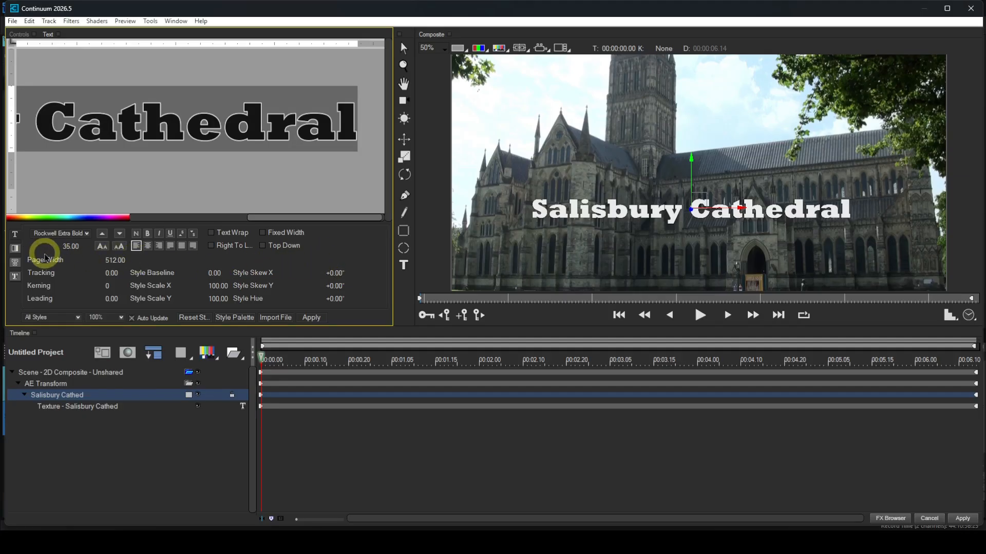
click(17, 251)
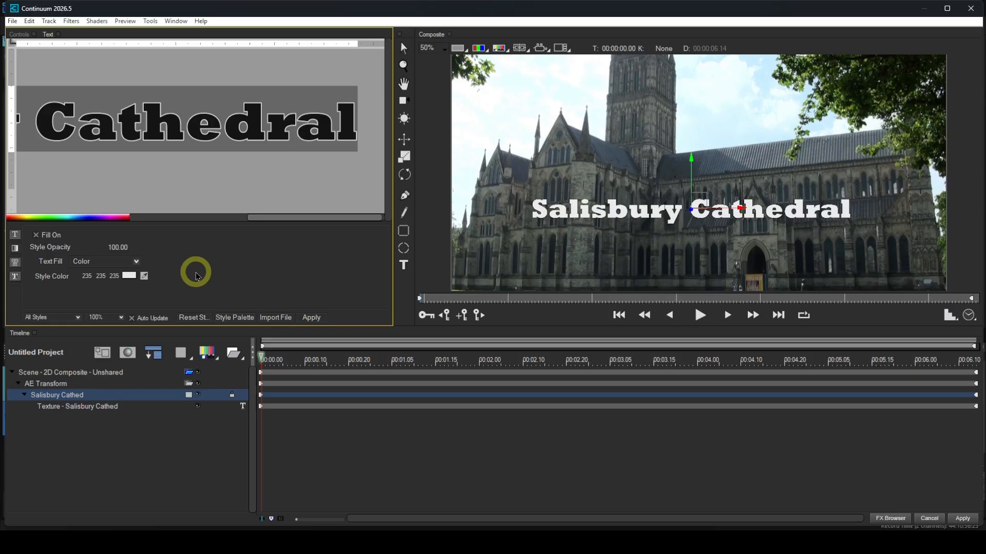
click(135, 277)
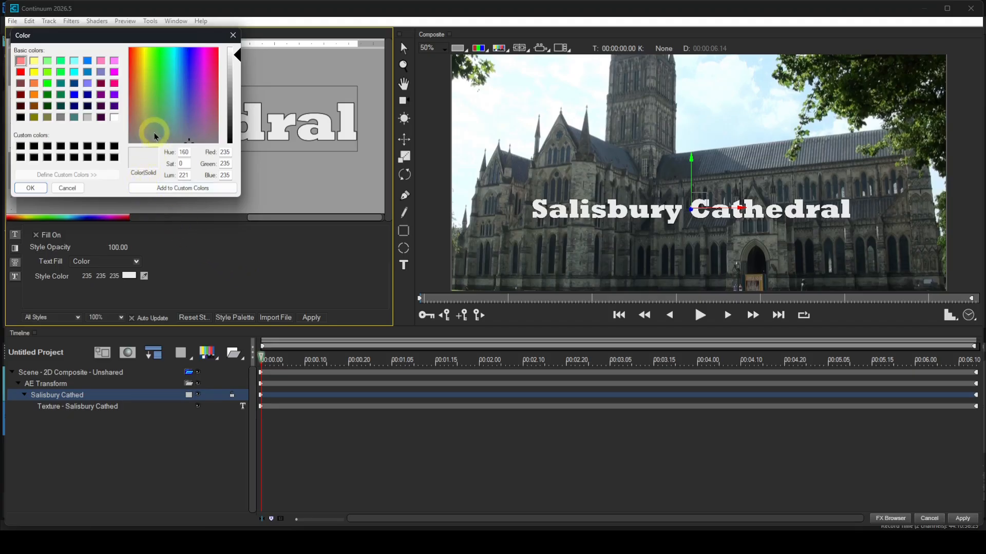
click(160, 73)
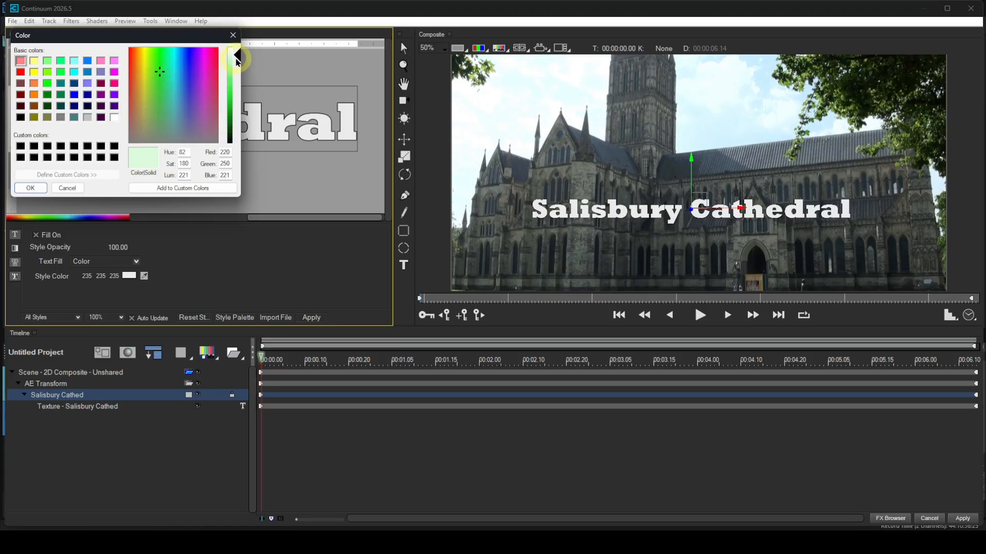
drag(237, 55, 234, 120)
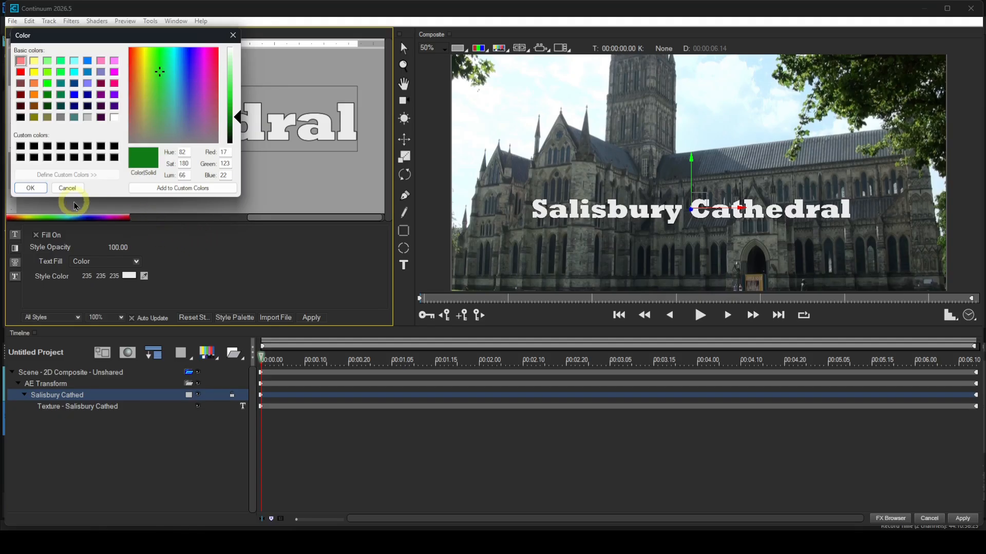
click(29, 188)
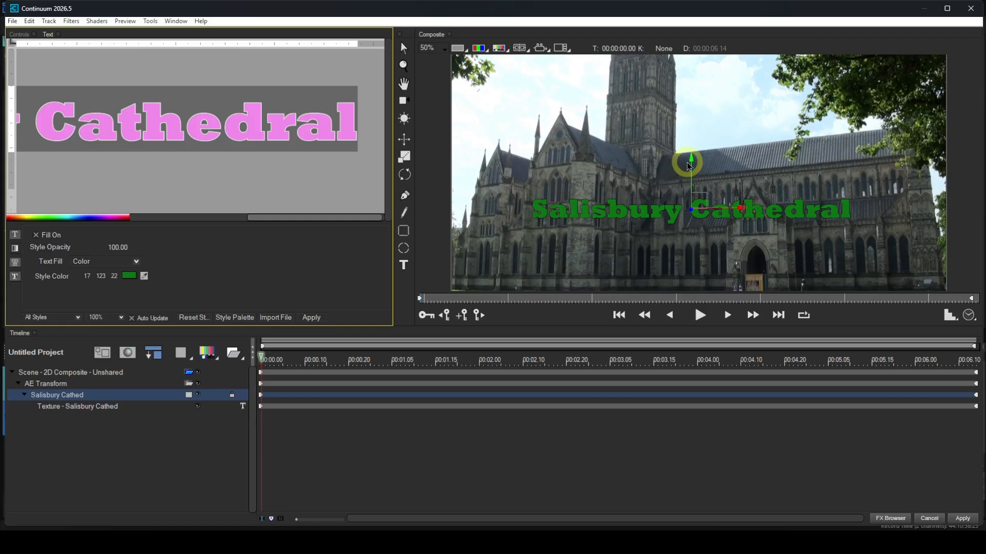
Reposition the Salisbury Cathedral title in the composite, moving it down and very slightly left with its axis handles
drag(688, 163, 698, 189)
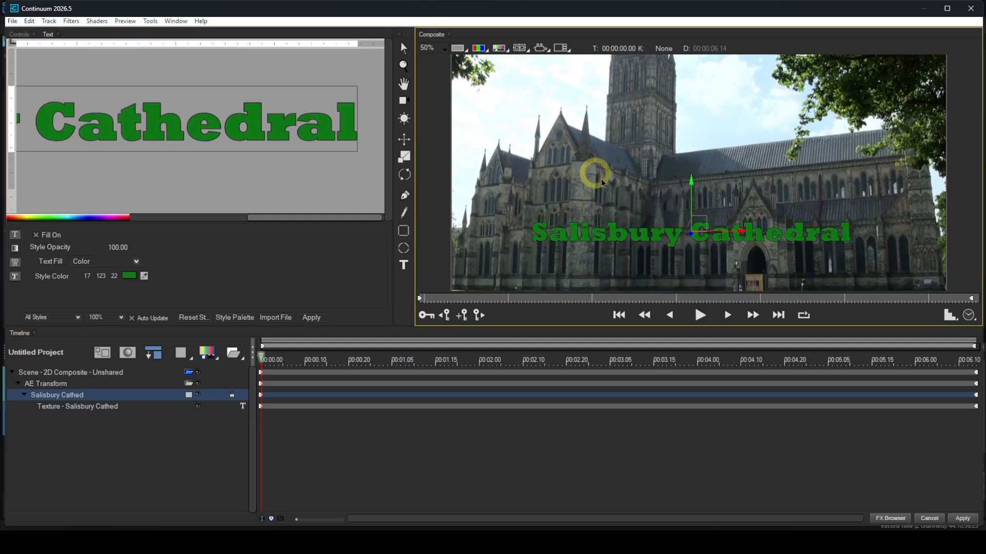
mouse_move(744, 235)
mouse_down()
mouse_move(786, 235)
mouse_move(721, 237)
mouse_move(745, 236)
mouse_up()
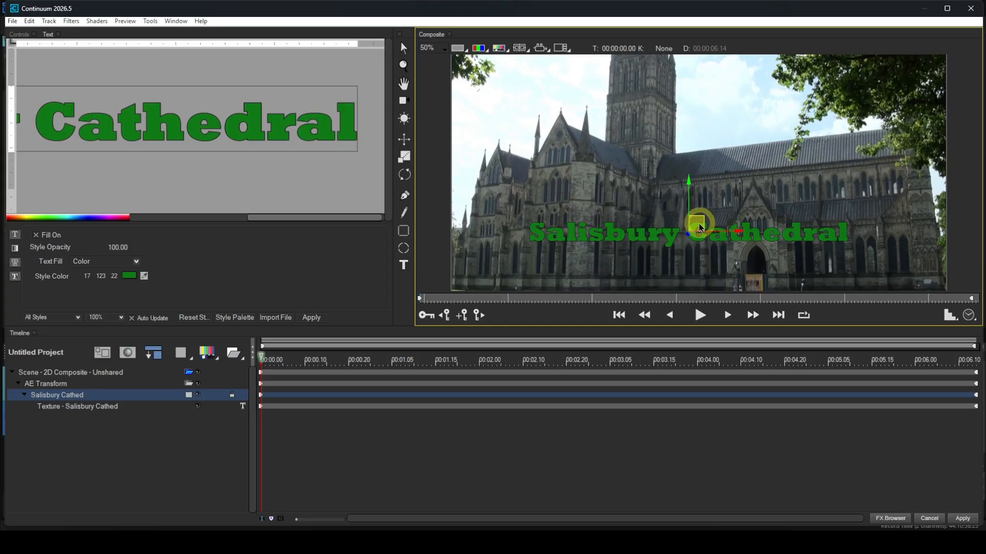
mouse_move(701, 228)
mouse_down()
mouse_move(675, 160)
mouse_move(746, 192)
mouse_move(689, 223)
mouse_move(677, 199)
mouse_move(705, 198)
mouse_move(697, 229)
mouse_up()
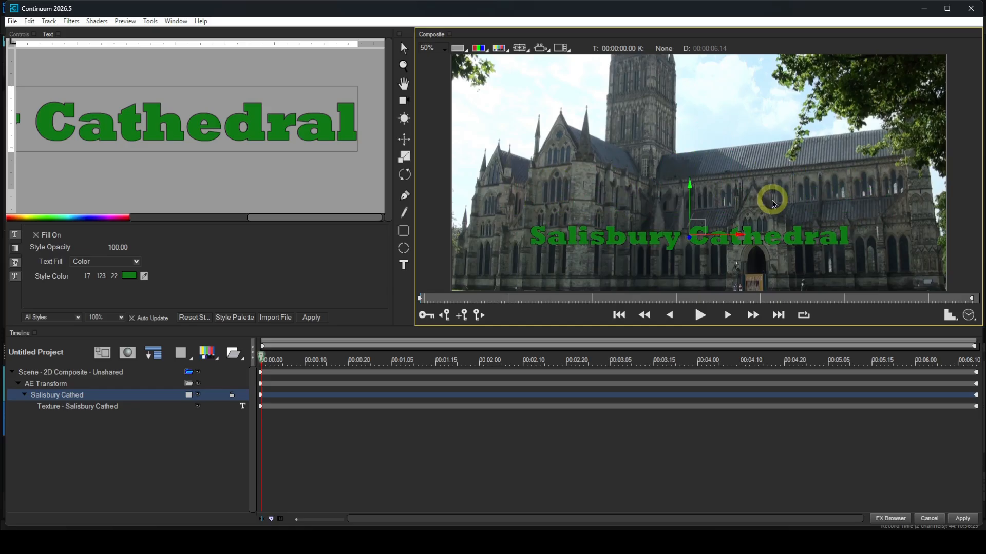